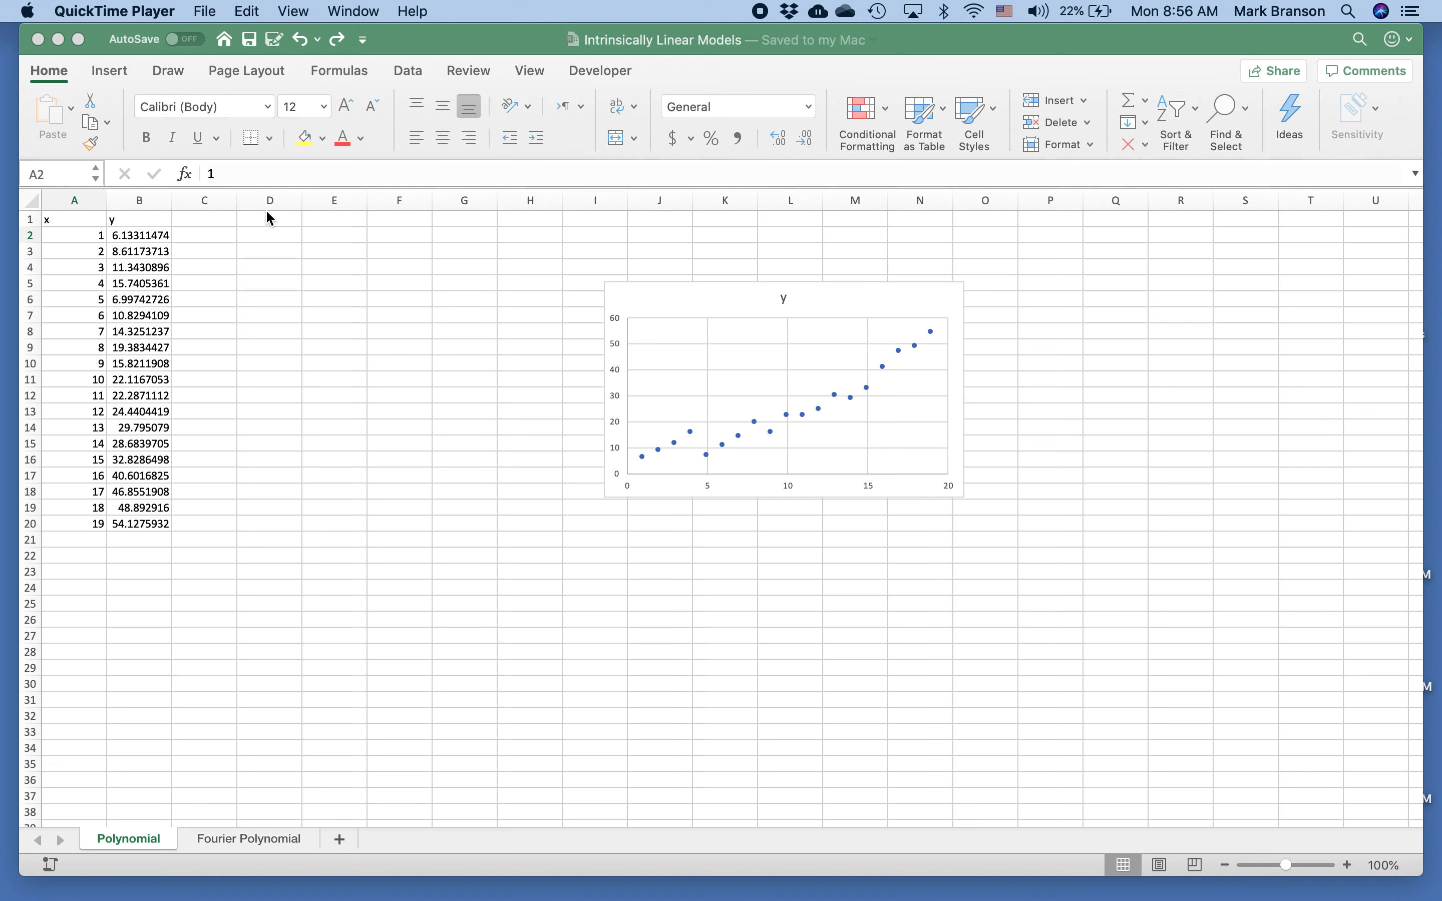
Enter the column headers x^2 in C1 and x^3 in D1
{"action": "left_click", "coordinate": [209, 215]}
{"action": "type", "text": "x^2"}
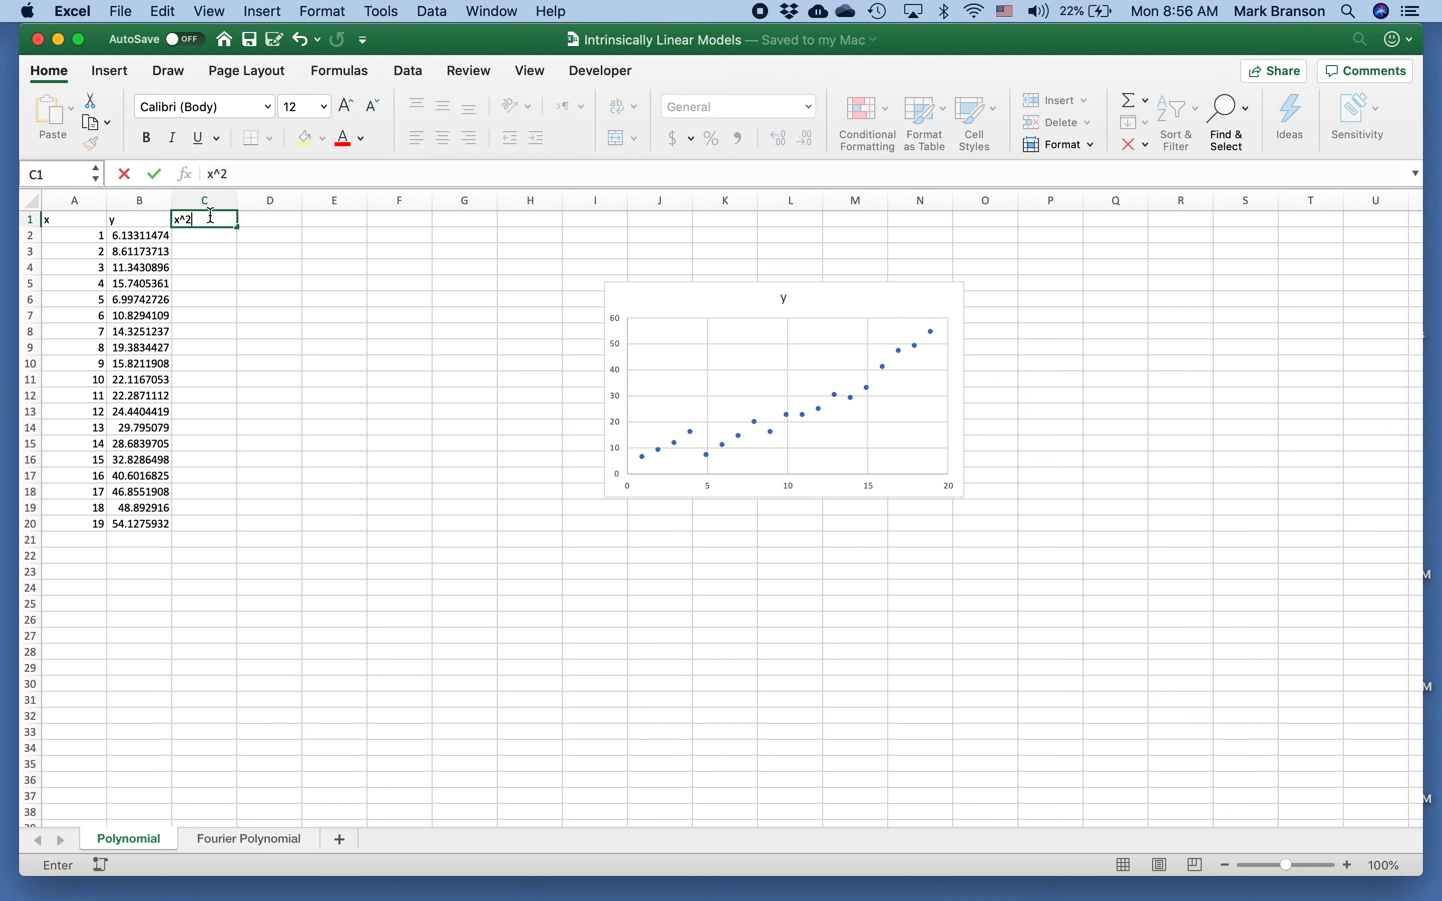
{"action": "key", "text": "Tab"}
{"action": "type", "text": "x^3"}
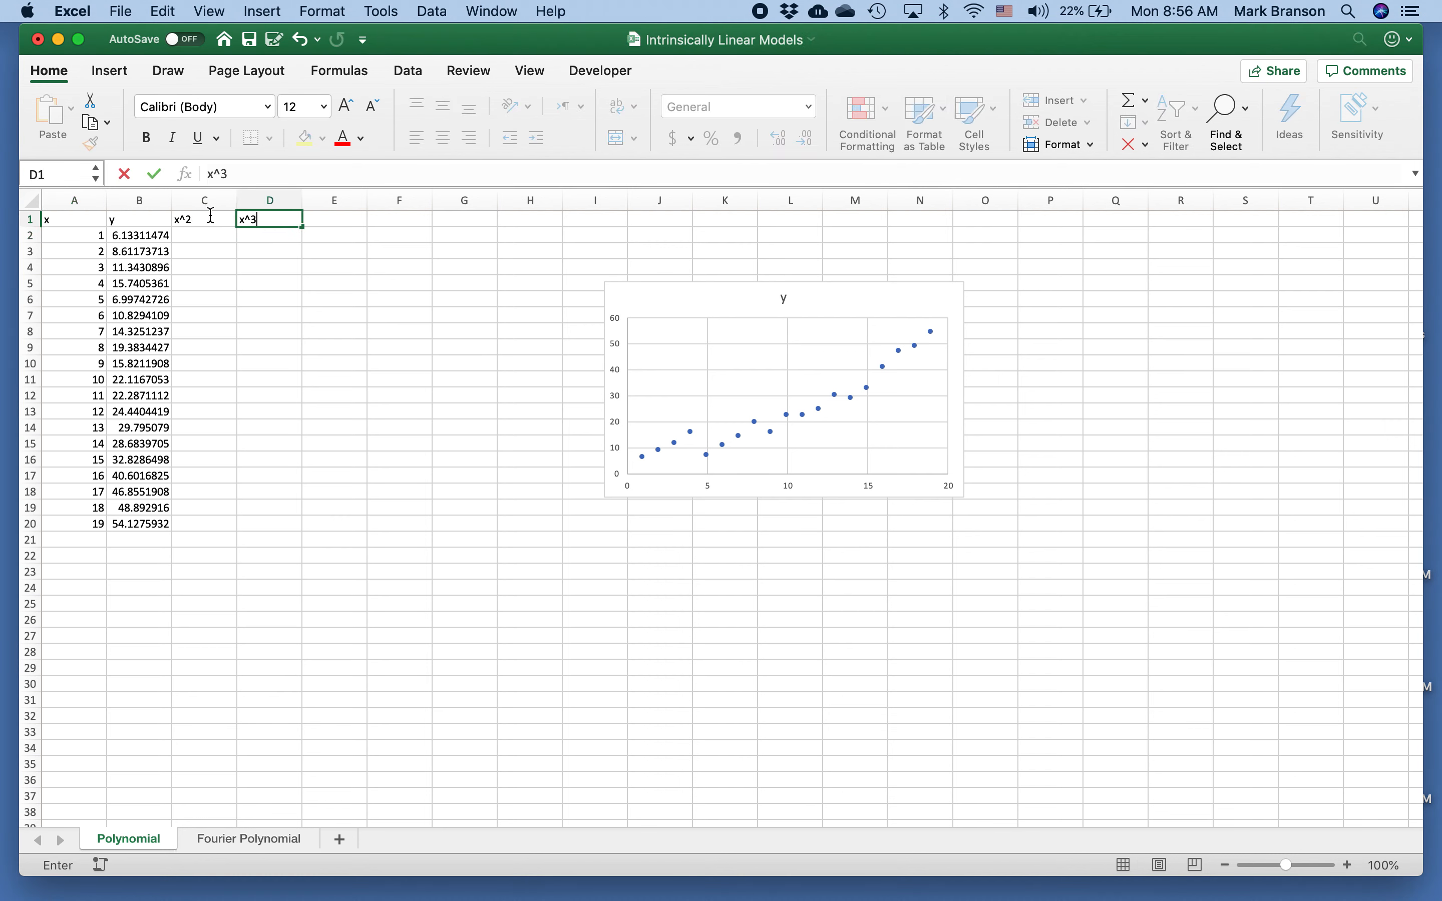
{"action": "key", "text": "Return"}
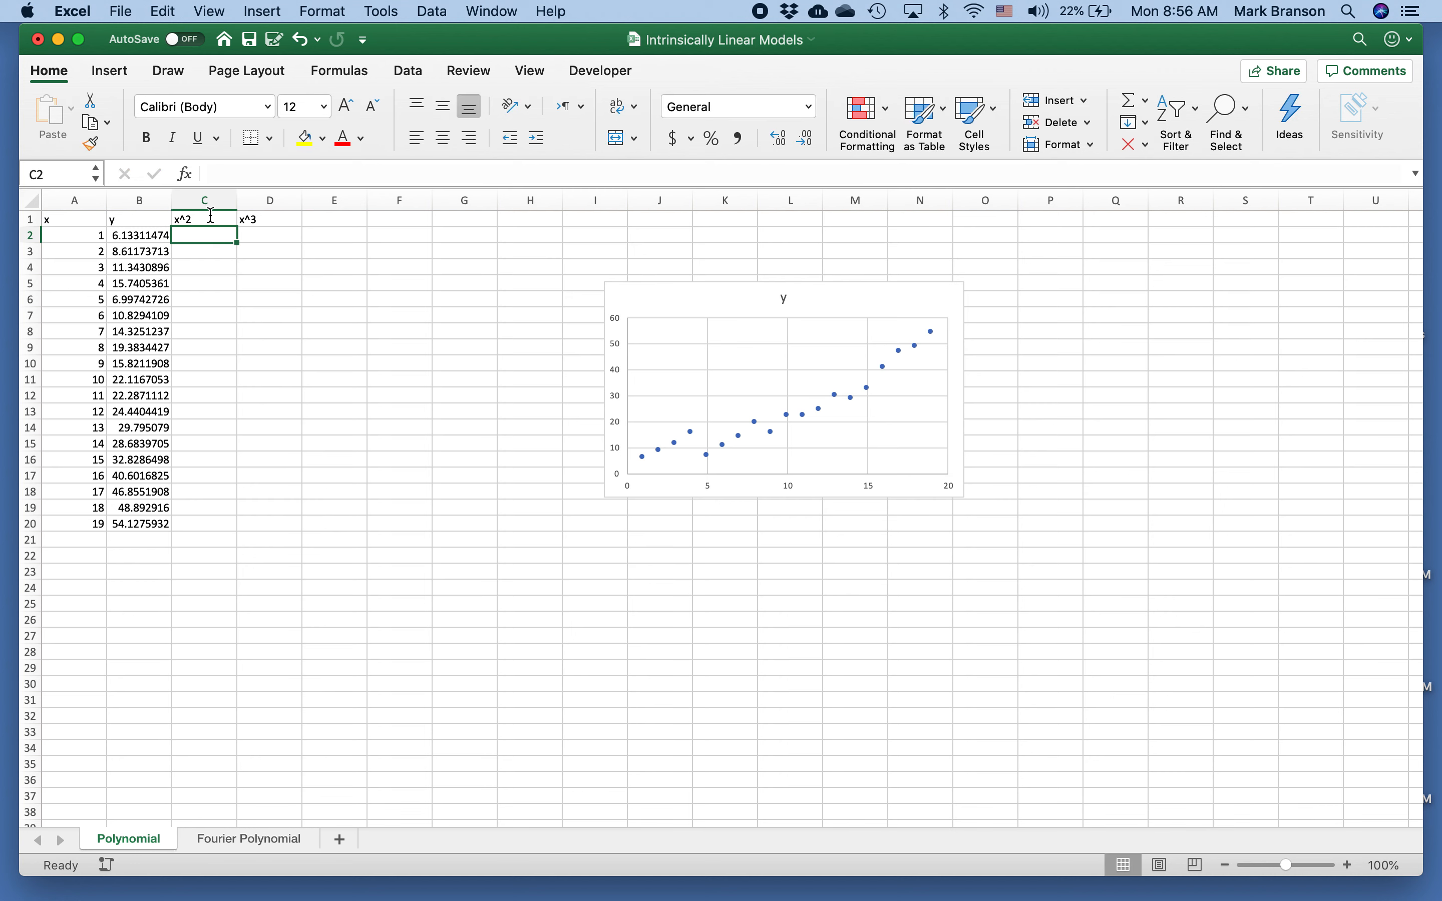
Enter the cubic model y = a0 + a1*x + a2*x^2 + a3*x^3 as text in F1
{"action": "left_click", "coordinate": [377, 221]}
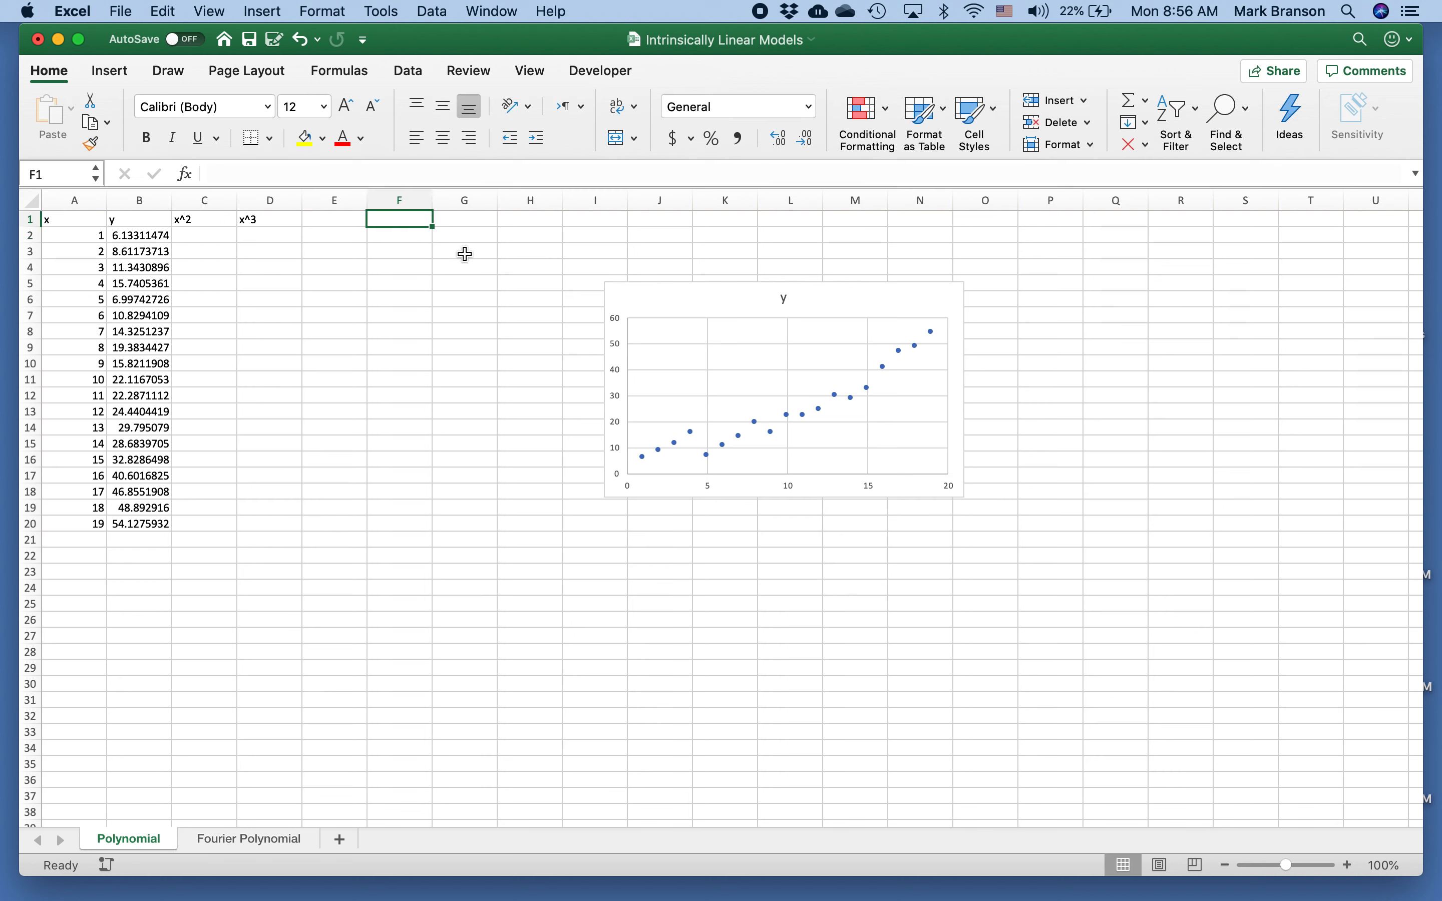
{"action": "type", "text": "y = a"}
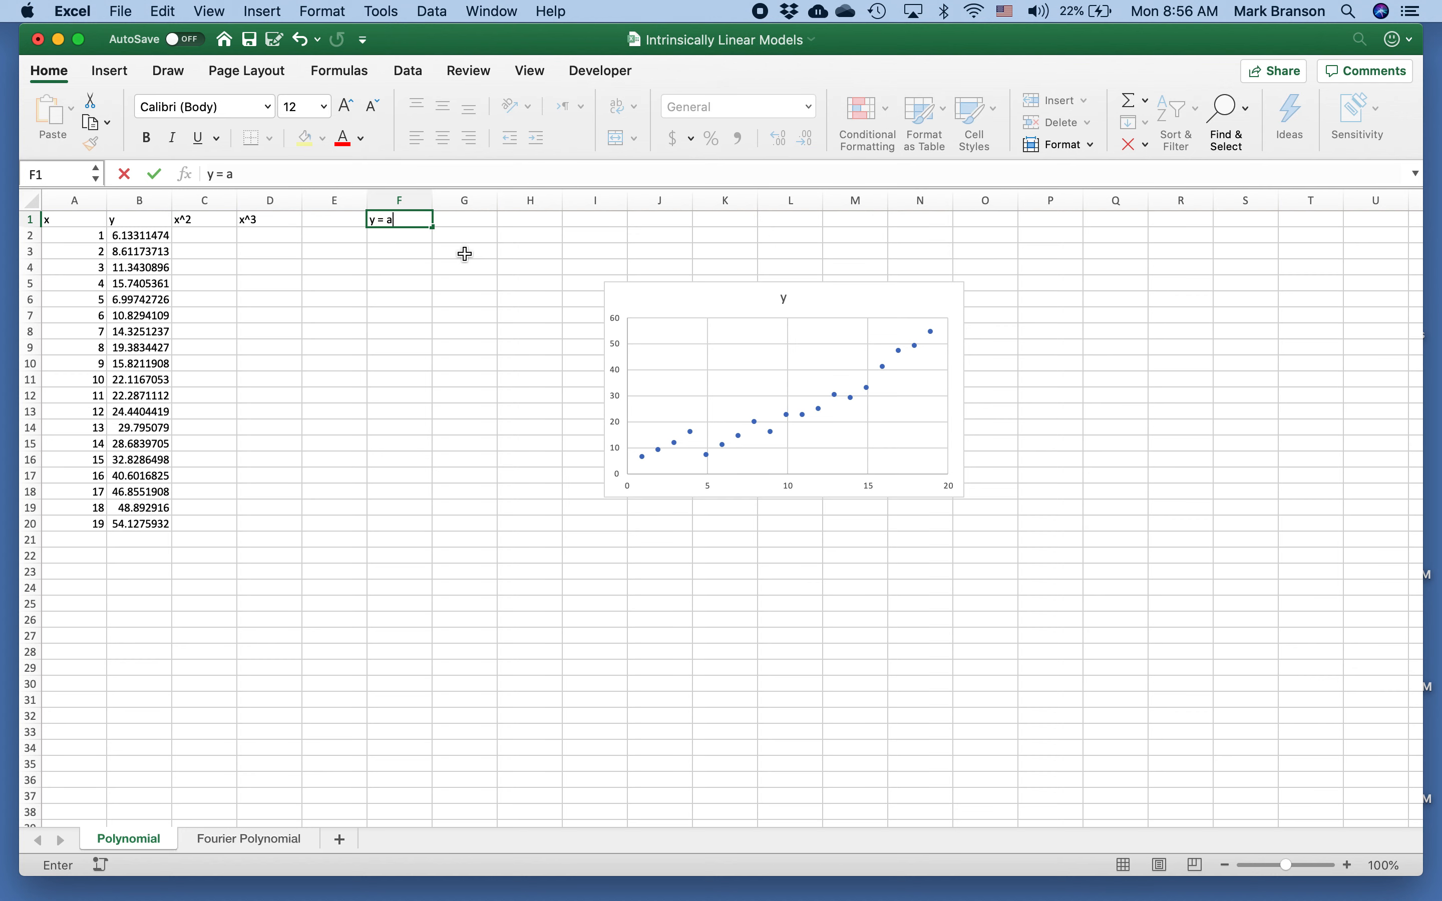
{"action": "type", "text": "0 + a1*x + a2"}
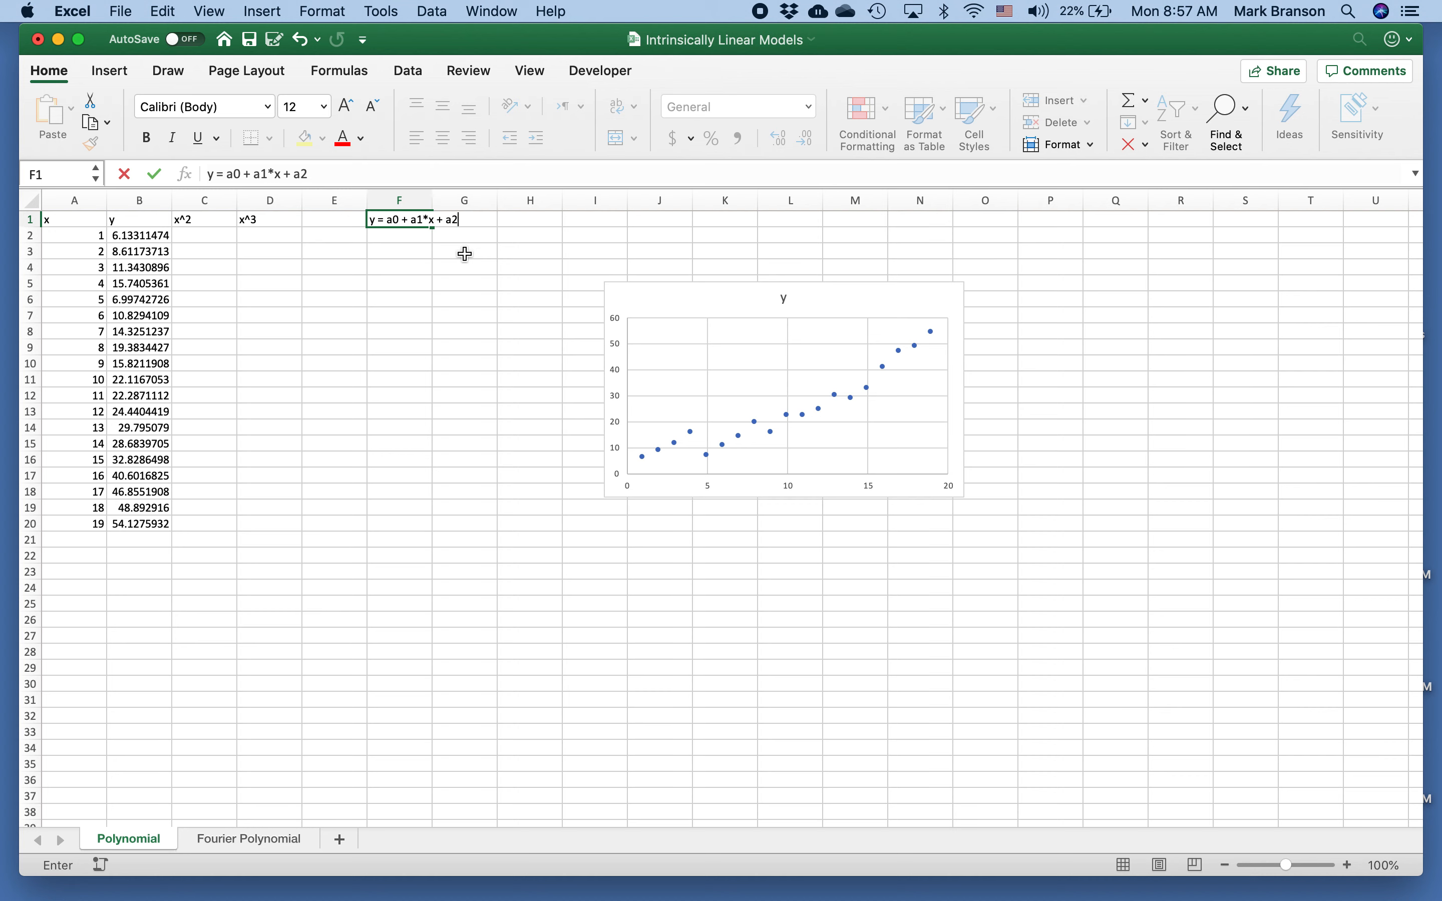
{"action": "type", "text": "*x^2 + a3*x^3"}
{"action": "key", "text": "Return"}
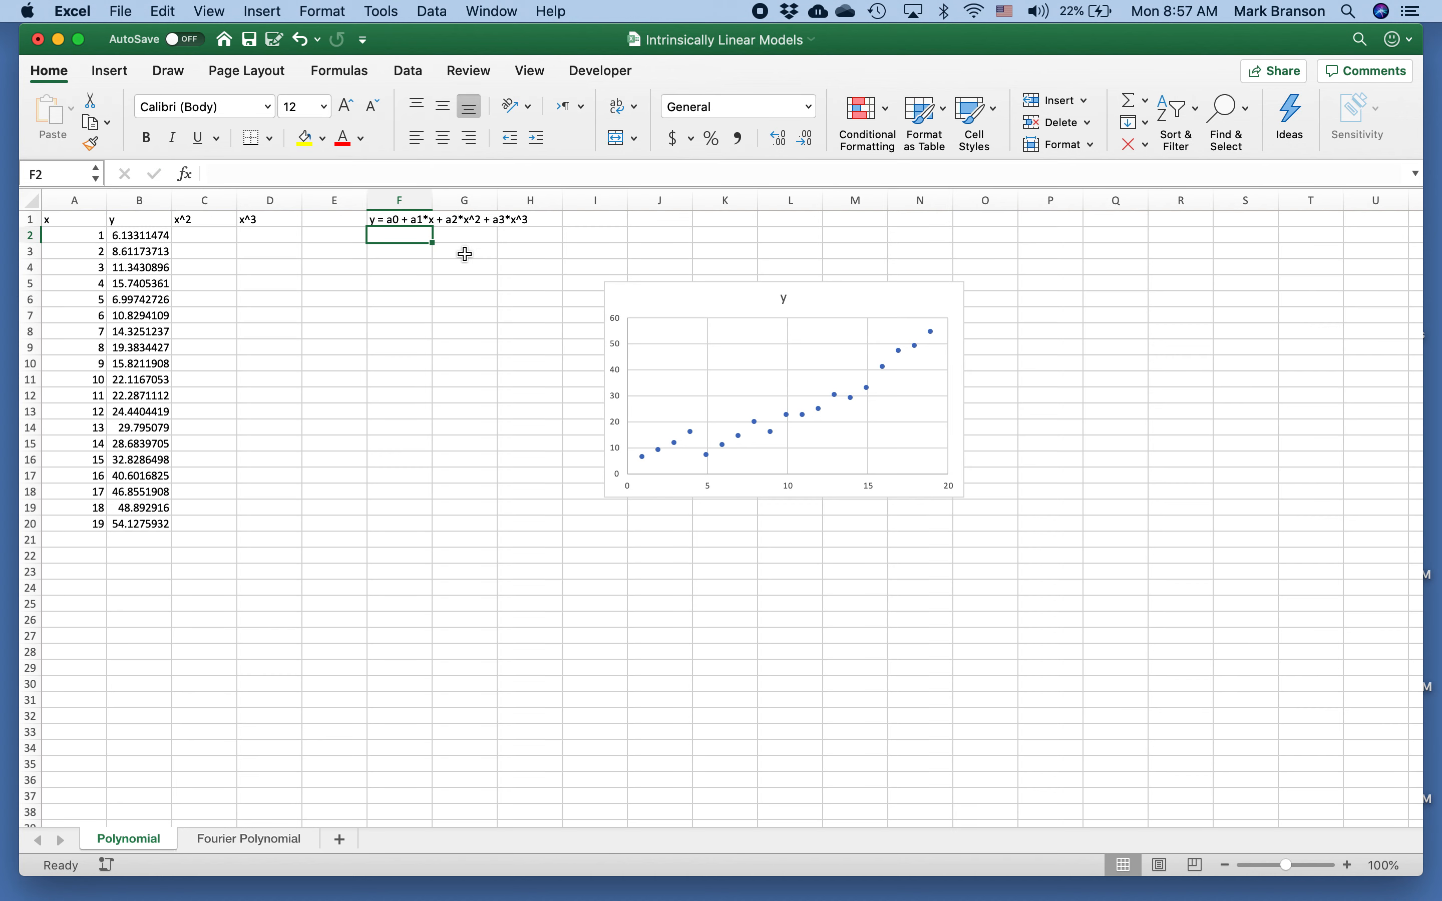
Fill C2:C20 with squares of x, starting from =A2^2, and D2:D20 with cubes of x
{"action": "left_click", "coordinate": [207, 234]}
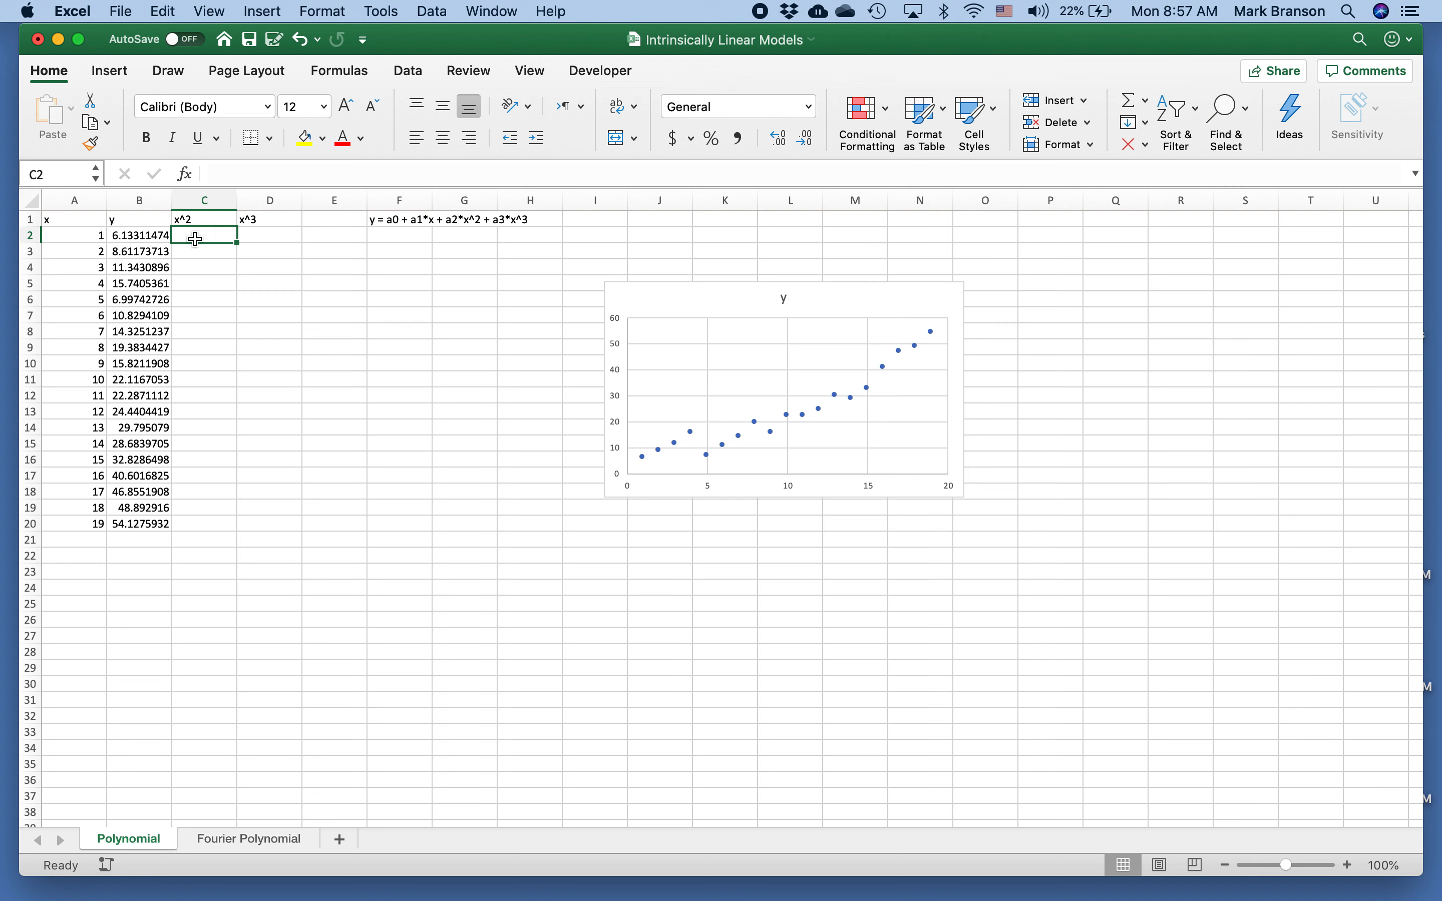
{"action": "type", "text": "=A2^2"}
{"action": "left_click_drag", "start_coordinate": [237, 243], "coordinate": [275, 538]}
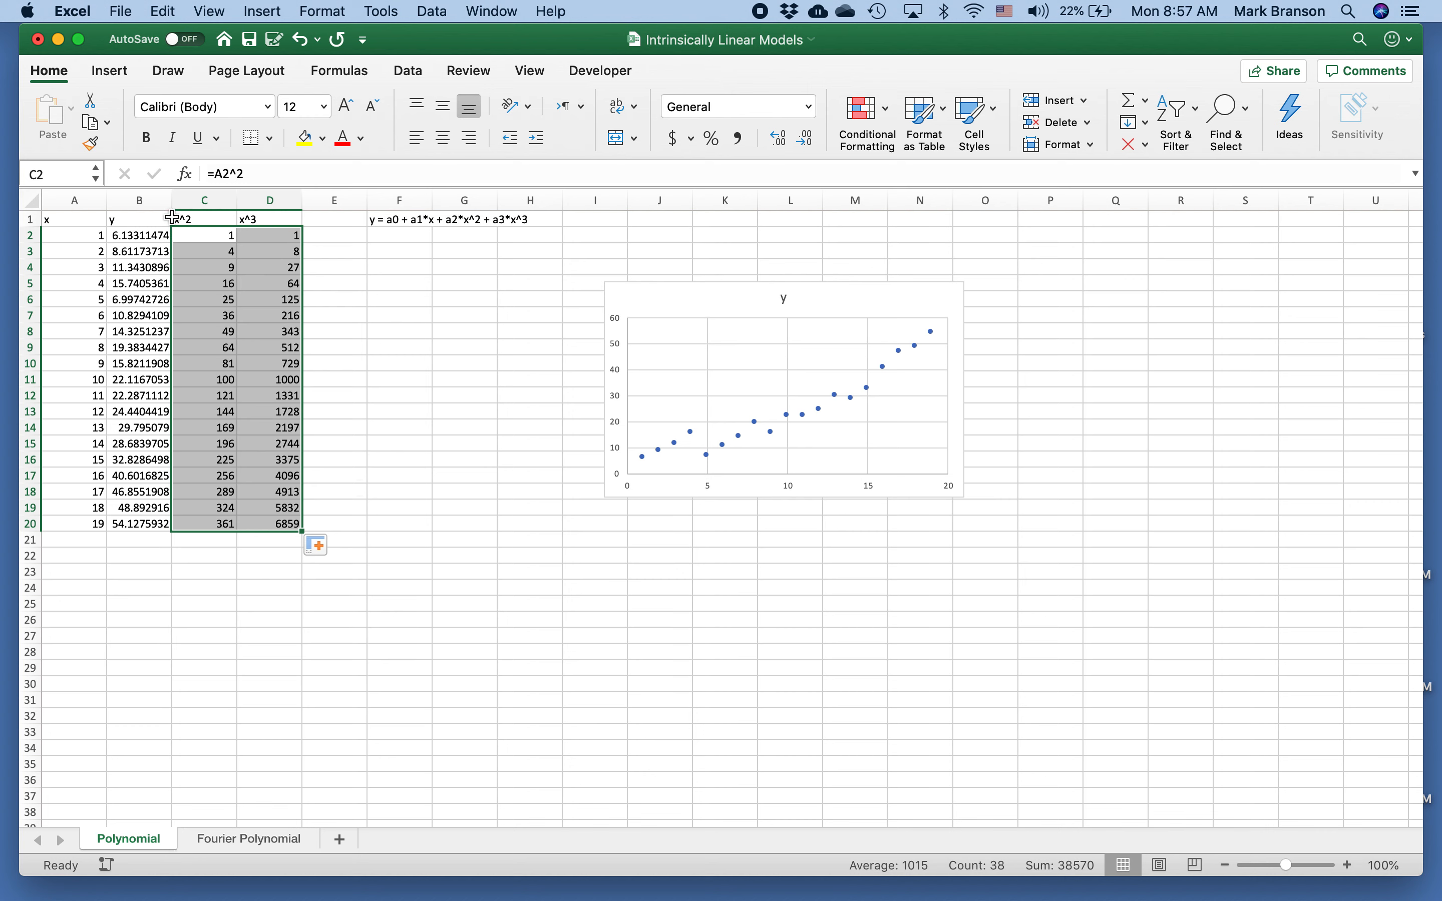
{"action": "left_click", "coordinate": [345, 517]}
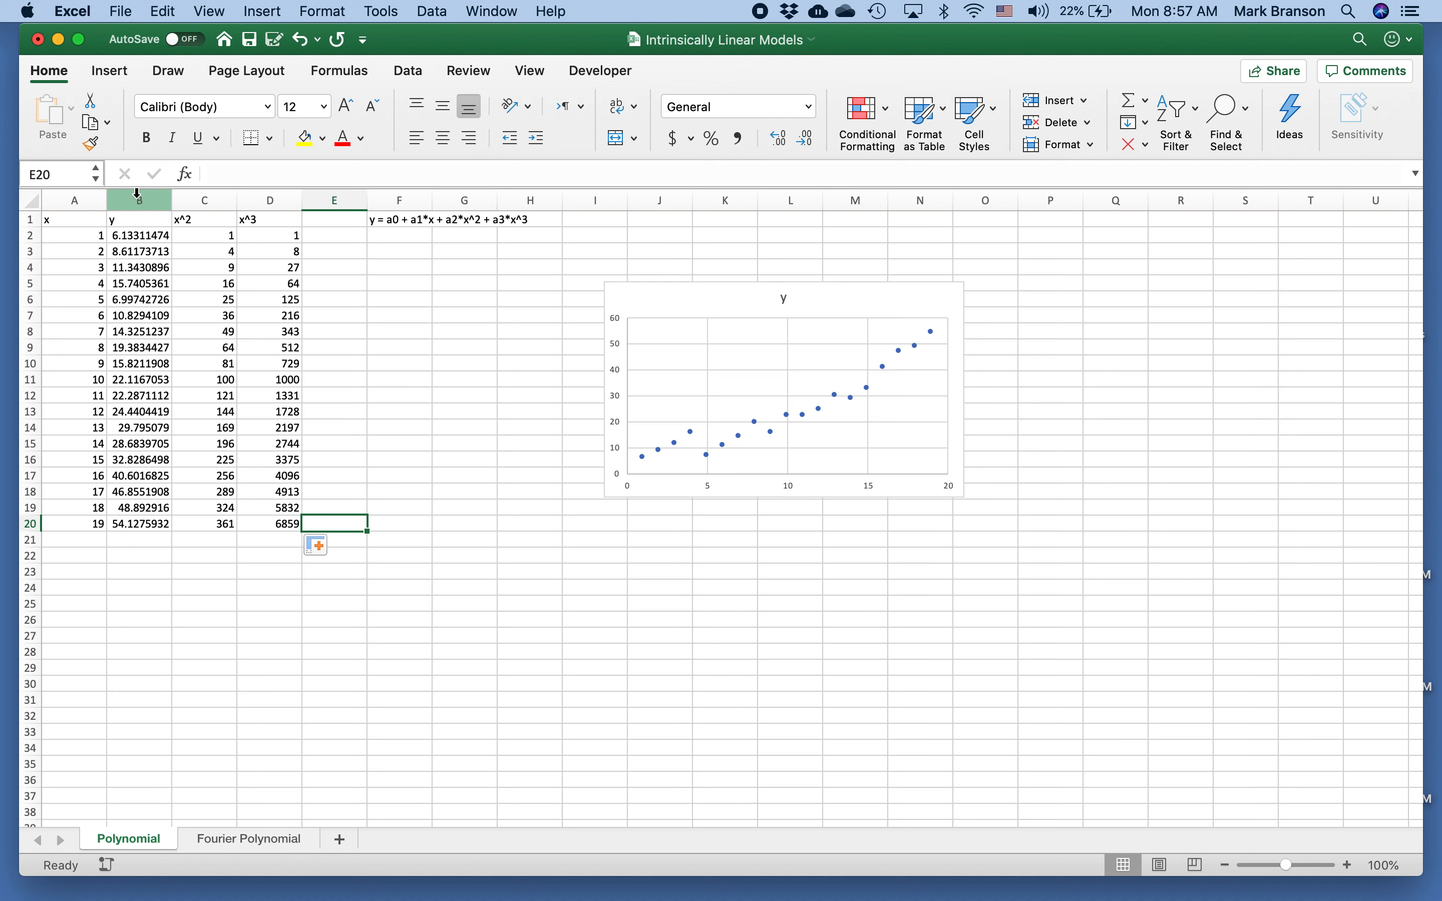
Copy the x column A and insert the copy between the y and x^2 columns
{"action": "right_click", "coordinate": [85, 192]}
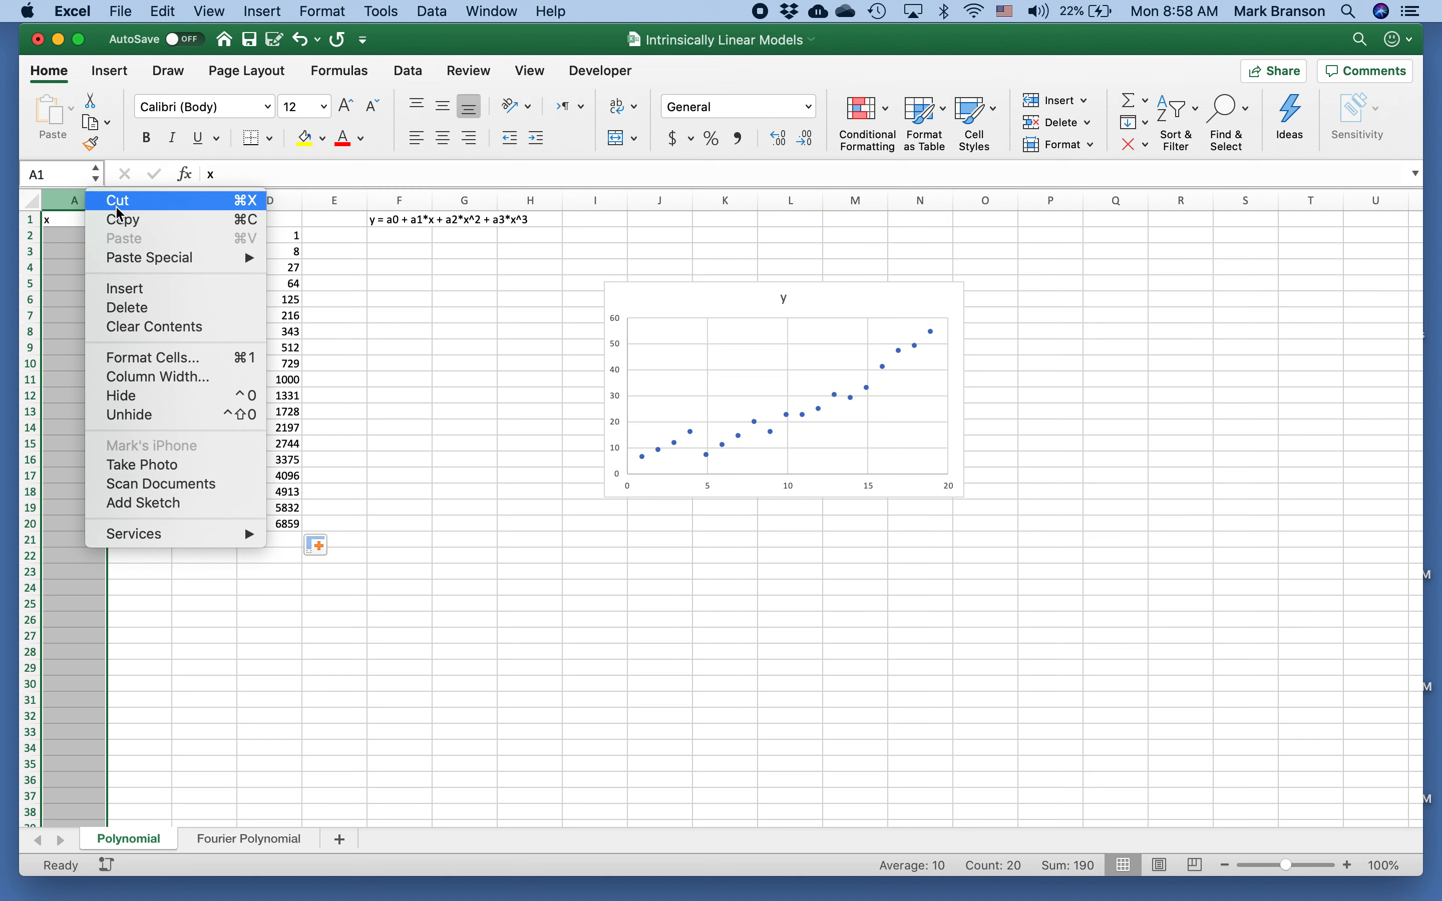
{"action": "left_click", "coordinate": [122, 220]}
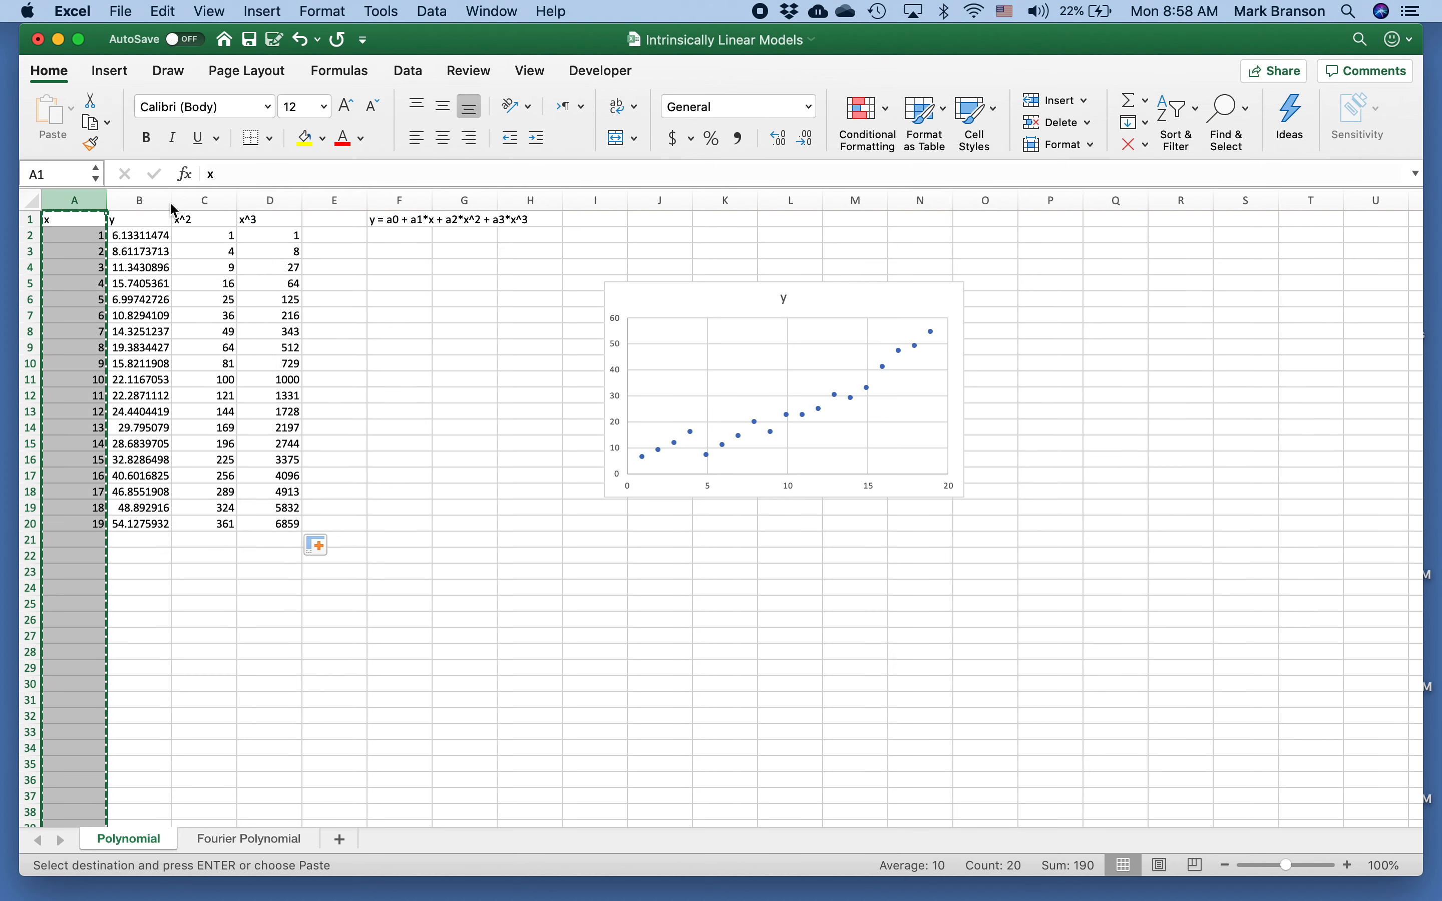
{"action": "left_click", "coordinate": [185, 201]}
{"action": "right_click", "coordinate": [185, 201]}
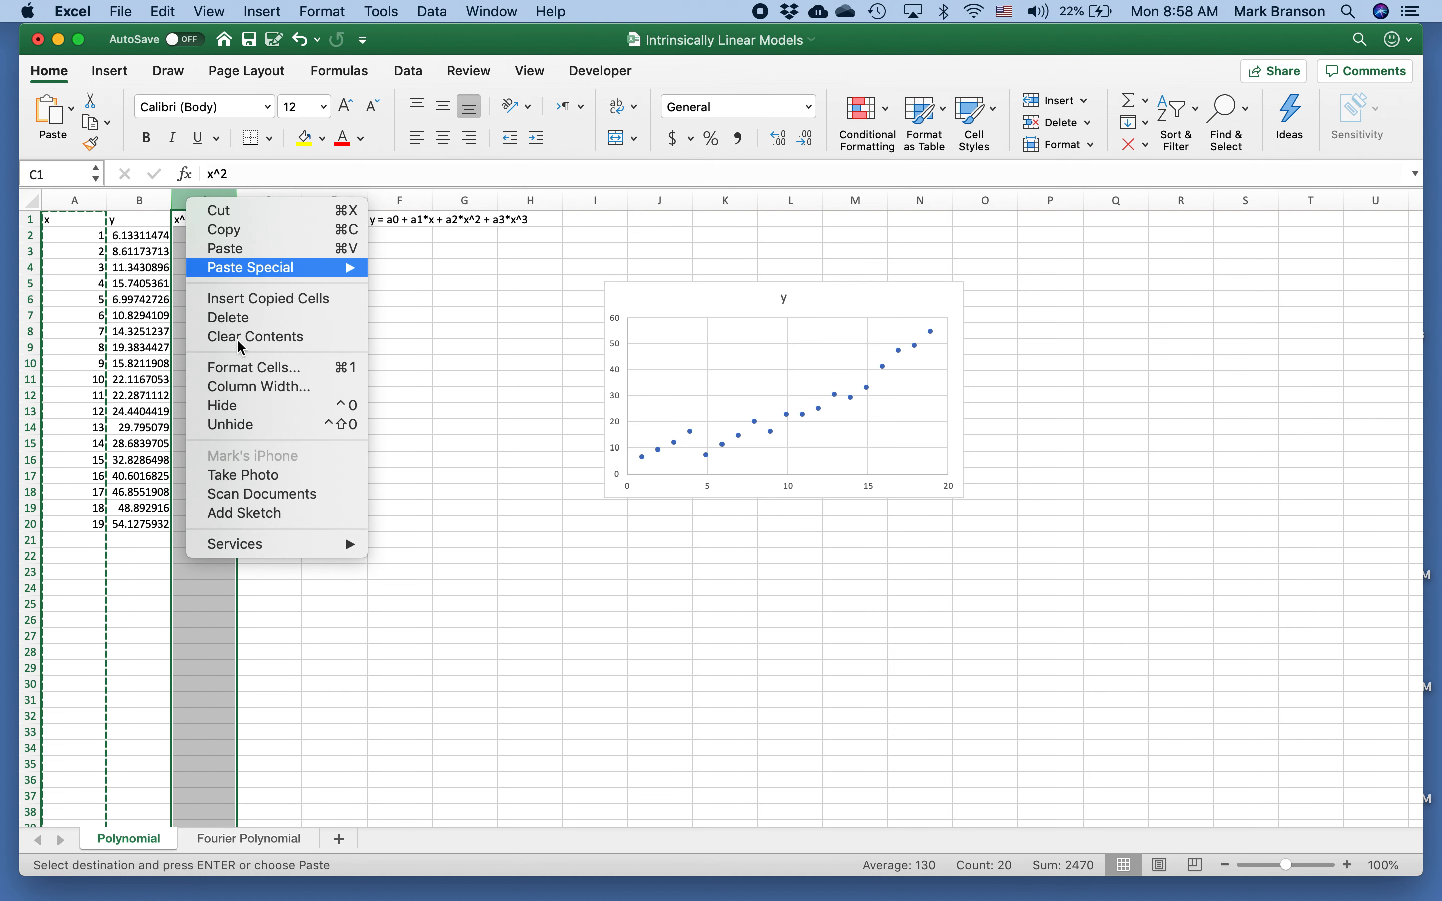
{"action": "left_click", "coordinate": [237, 300]}
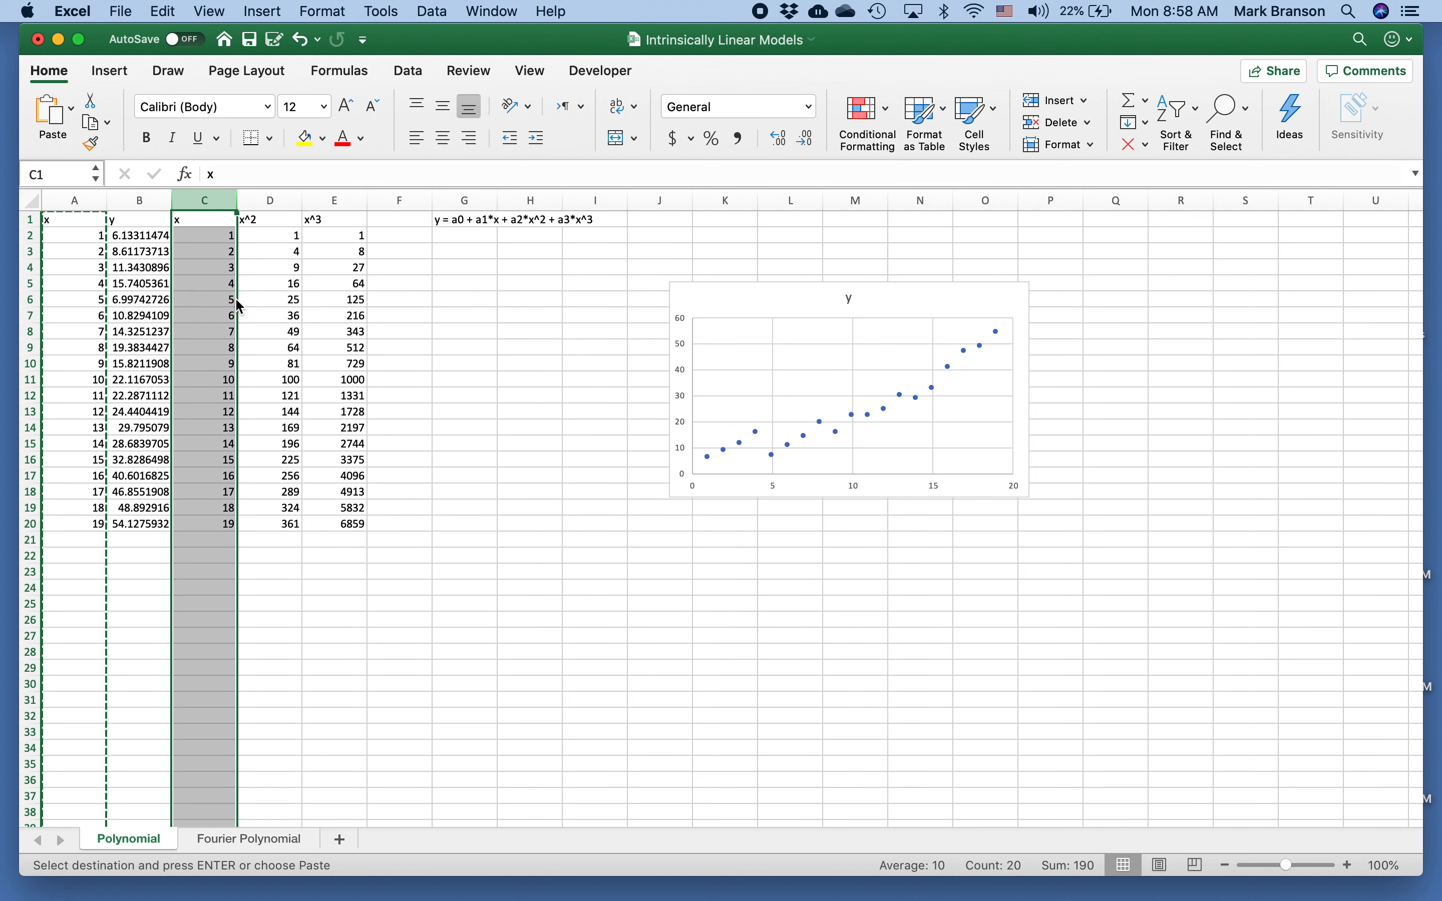
Try to paste the copied x column at cell B22
{"action": "left_click", "coordinate": [317, 572]}
{"action": "left_click", "coordinate": [159, 557]}
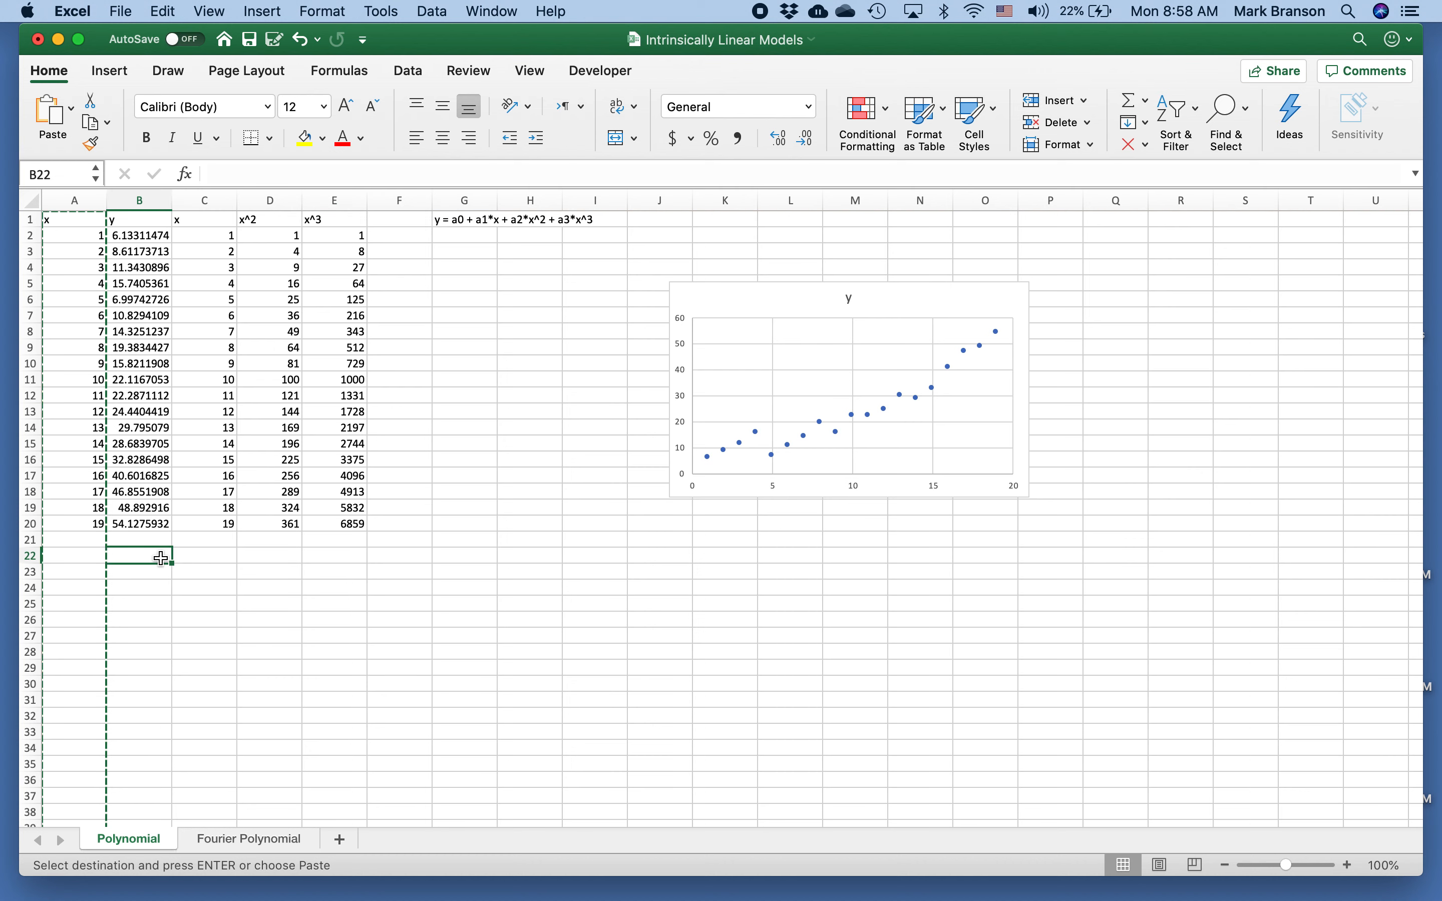
{"action": "key", "text": "super+v"}
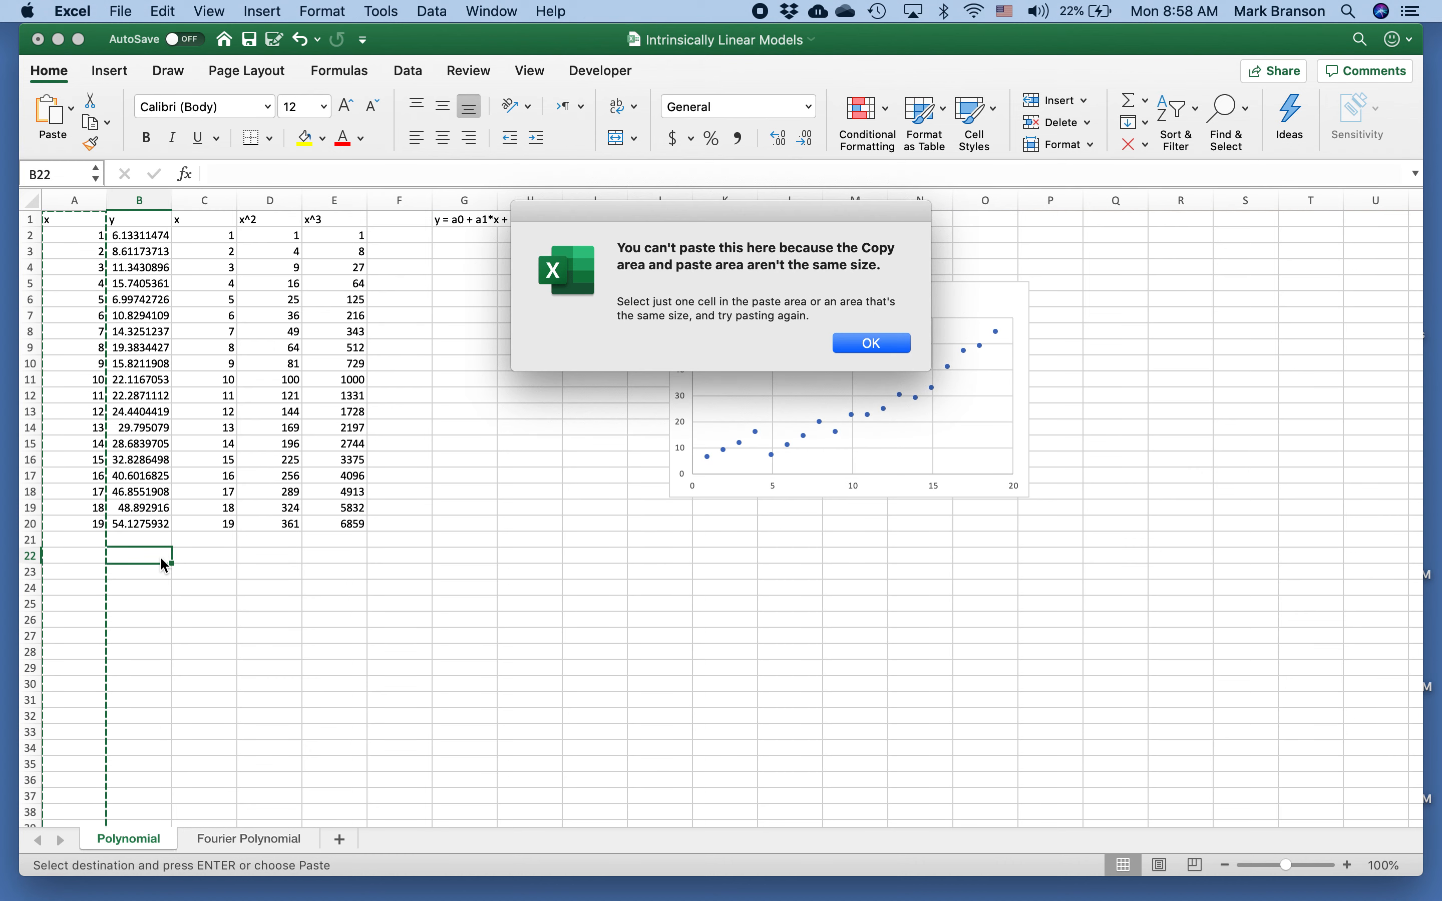
{"action": "left_click", "coordinate": [862, 342]}
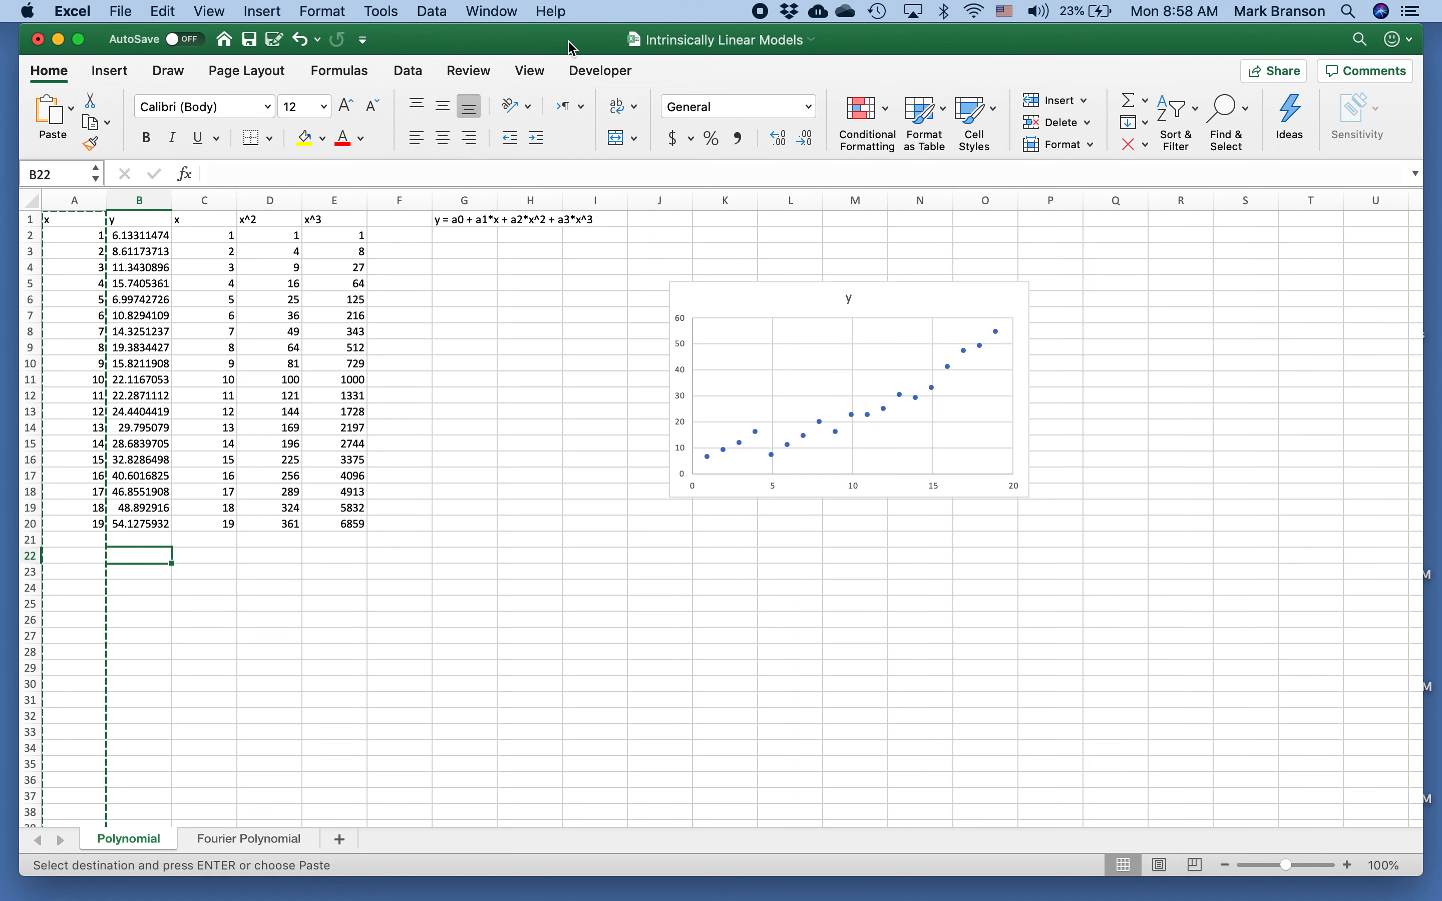
Set up a Regression analysis with Y range $B$1:$B$20, X range $C$1:$E$20 and Labels enabled
{"action": "left_click", "coordinate": [415, 76]}
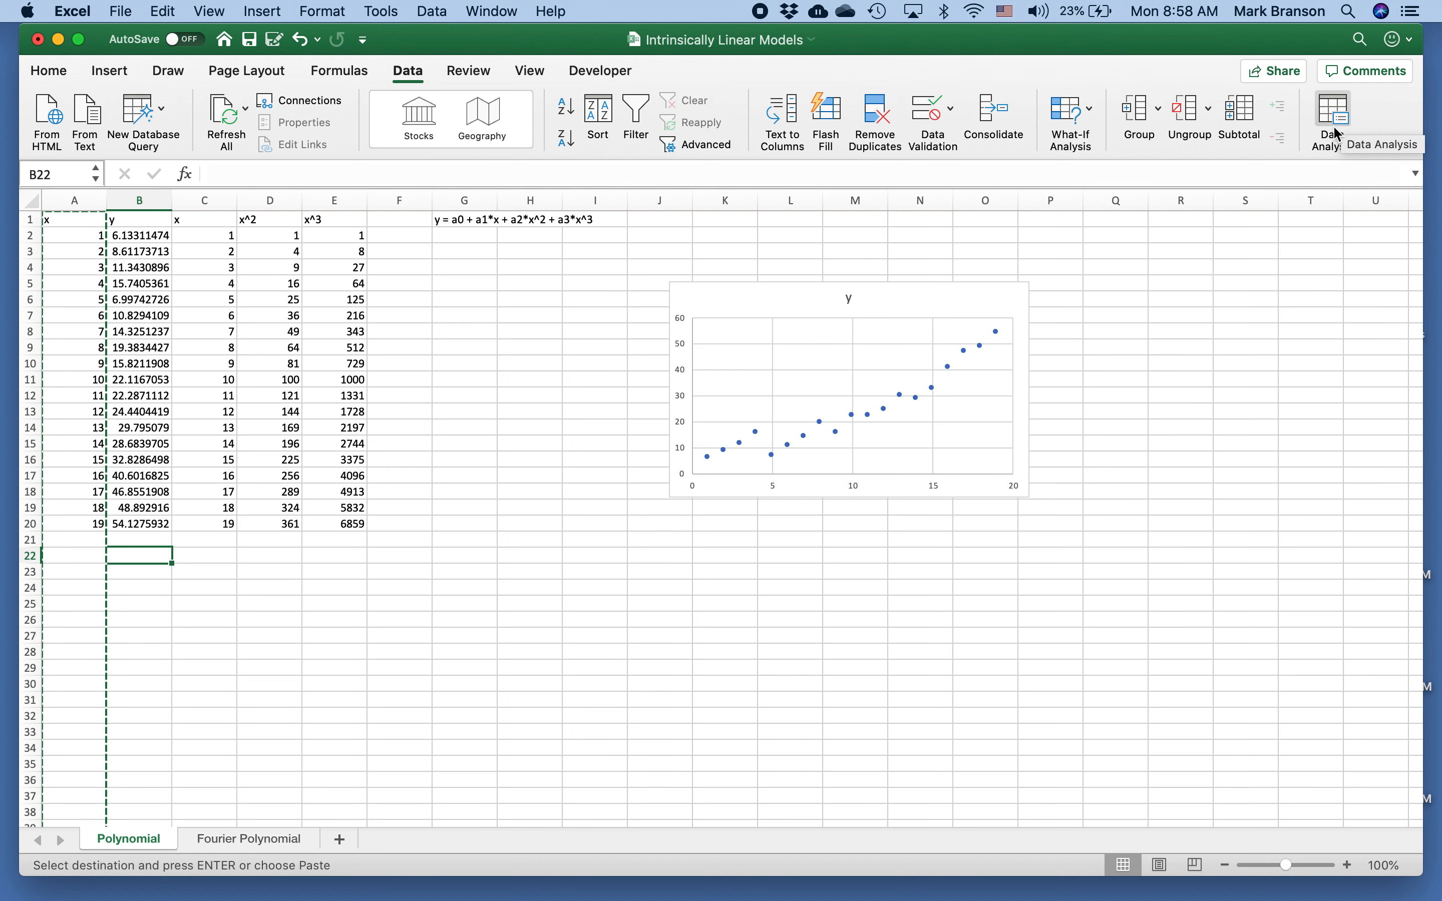
{"action": "left_click", "coordinate": [1347, 121]}
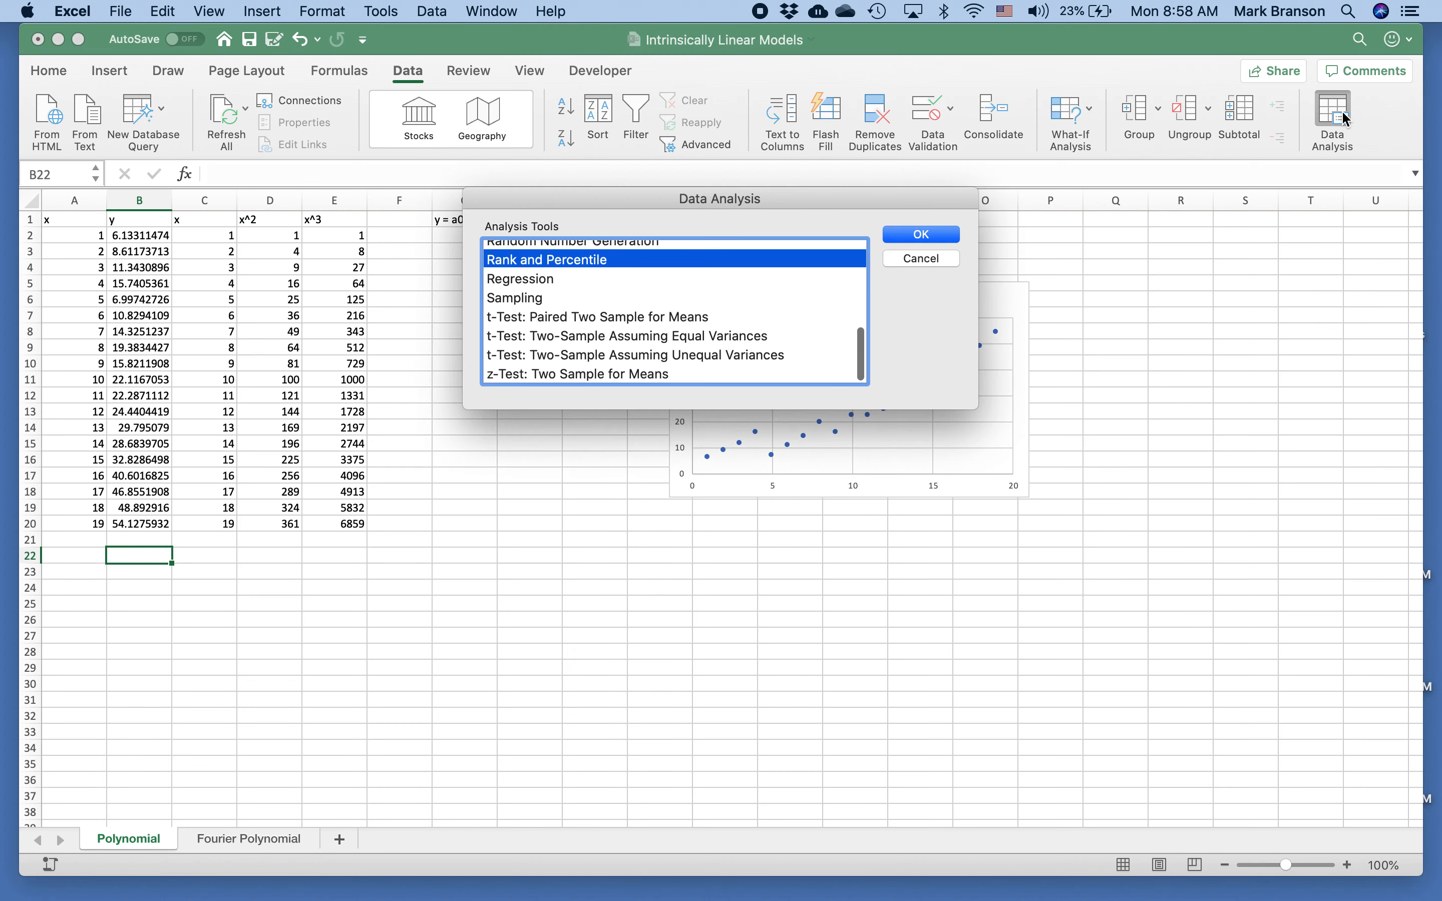
{"action": "left_click", "coordinate": [549, 287]}
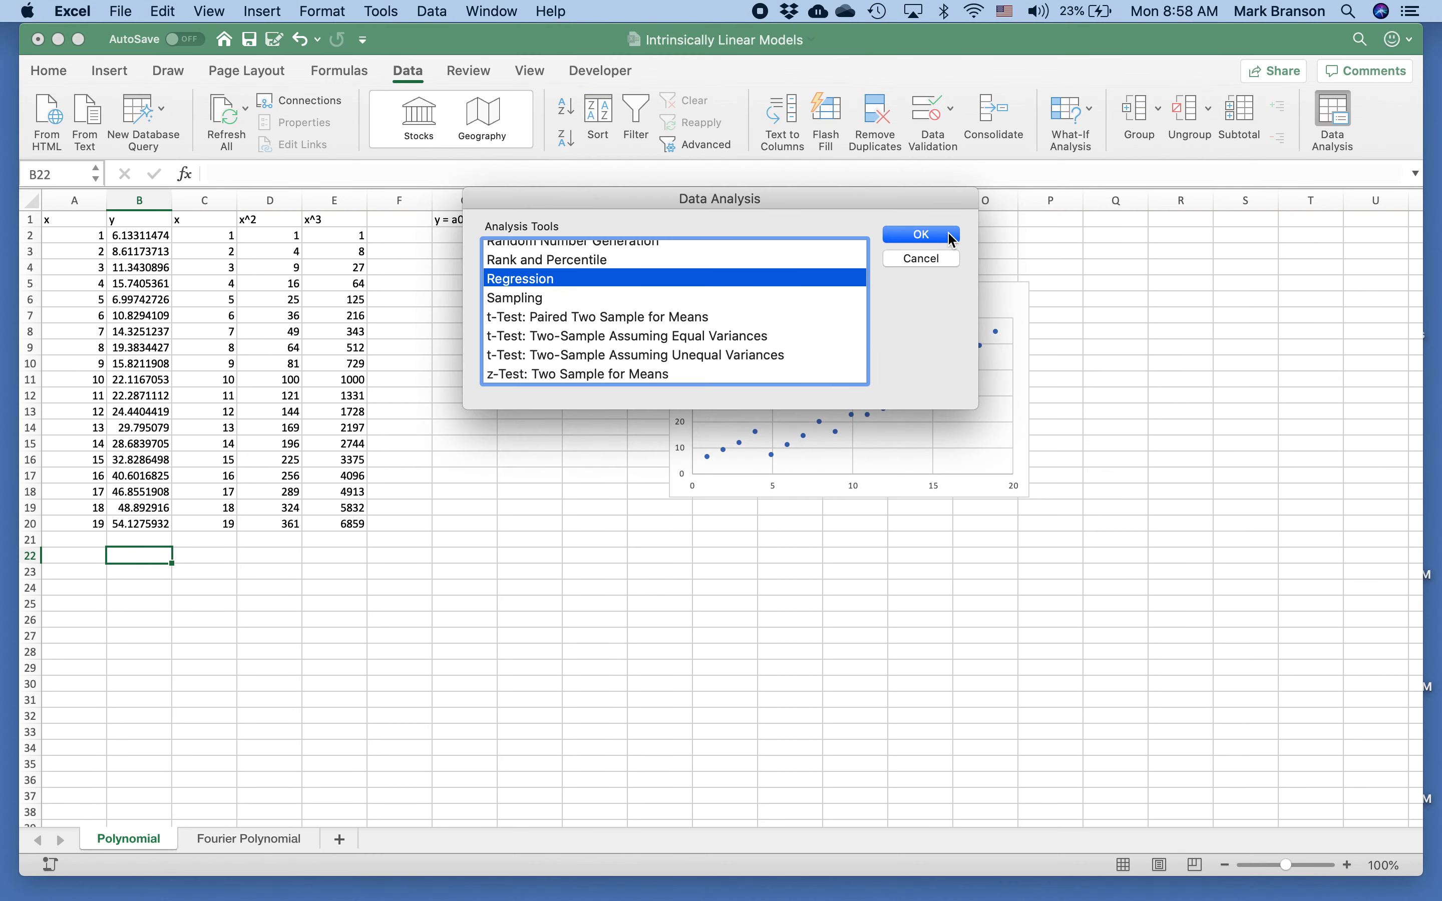
{"action": "left_click", "coordinate": [952, 236]}
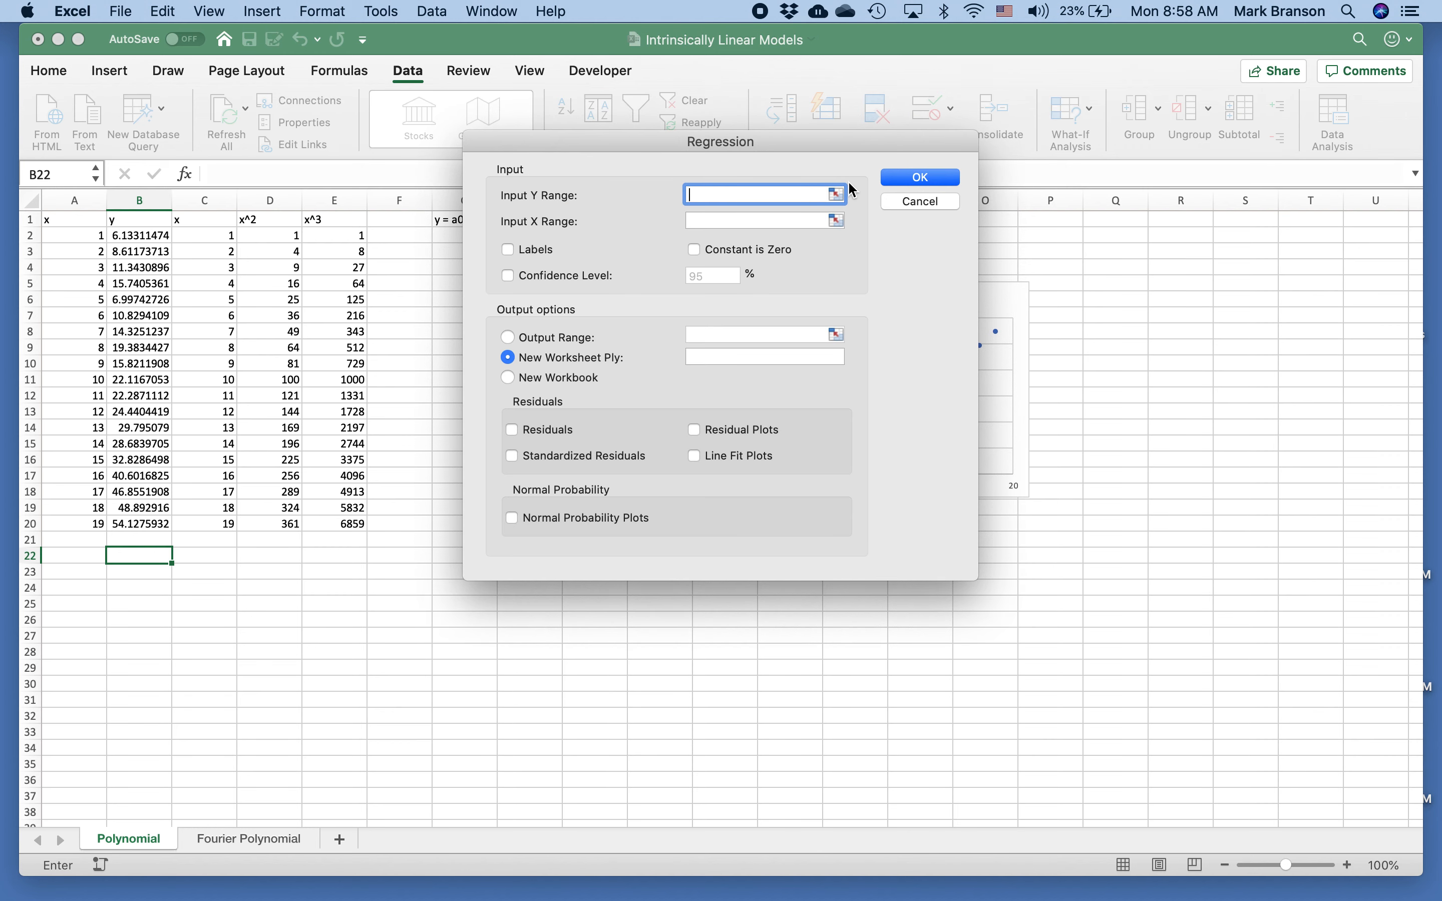
{"action": "left_click_drag", "start_coordinate": [805, 152], "coordinate": [928, 243]}
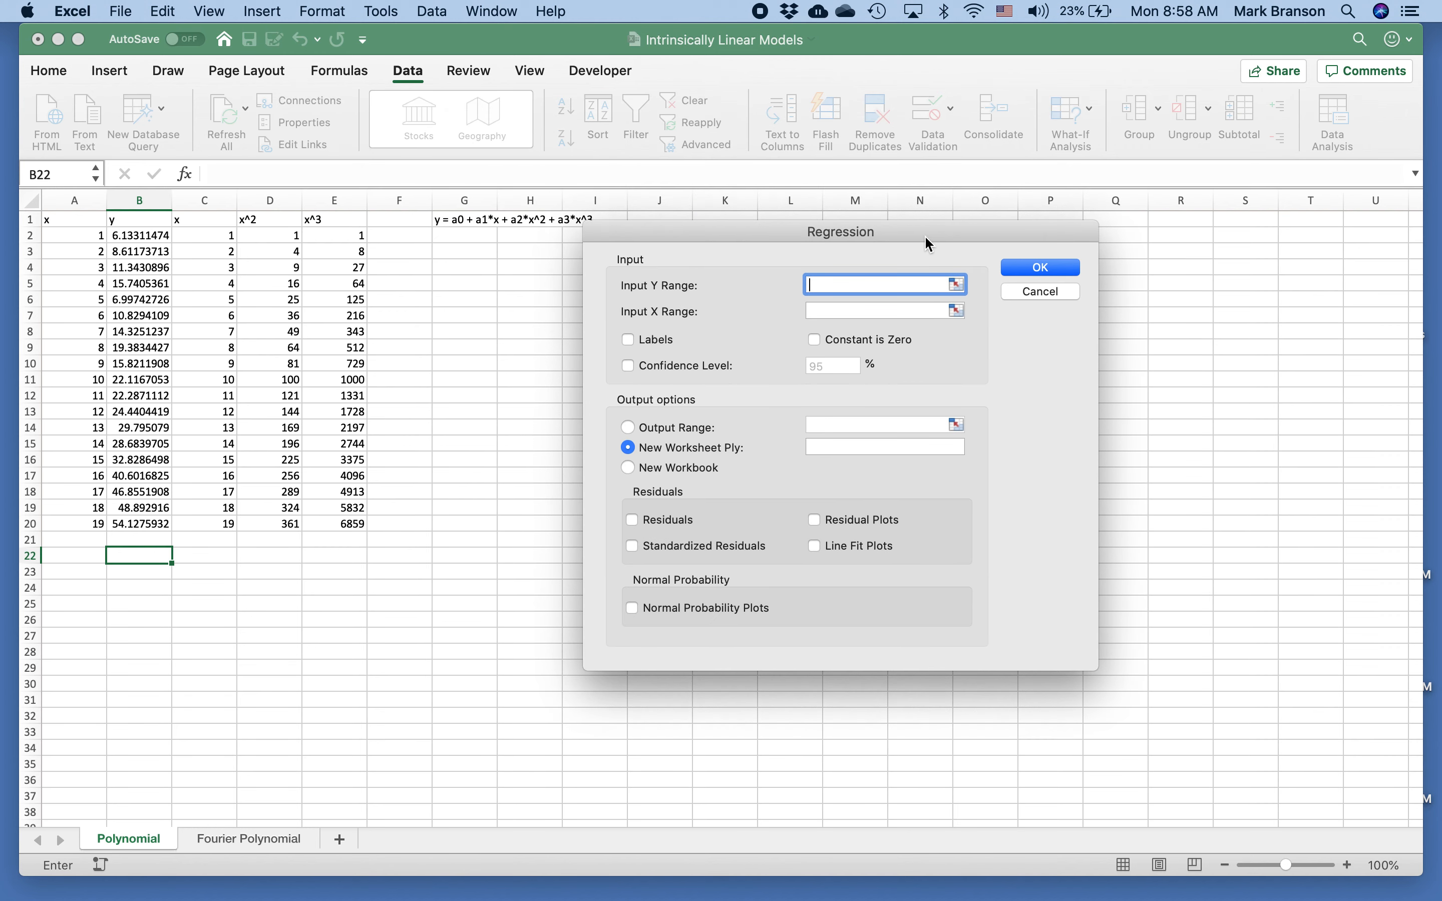
{"action": "left_click_drag", "start_coordinate": [136, 222], "coordinate": [155, 526]}
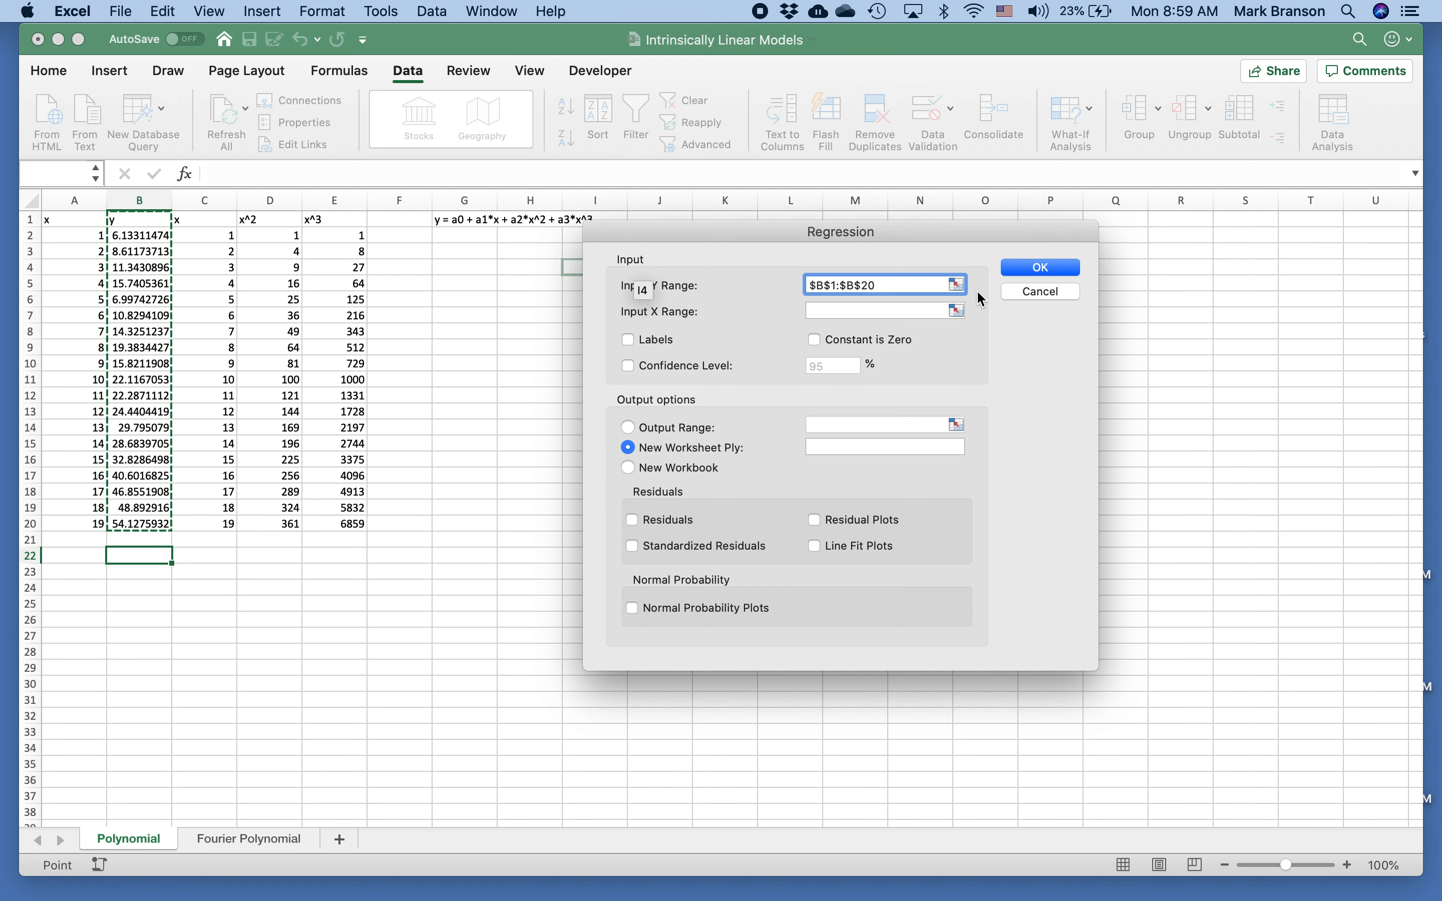
{"action": "left_click", "coordinate": [903, 308]}
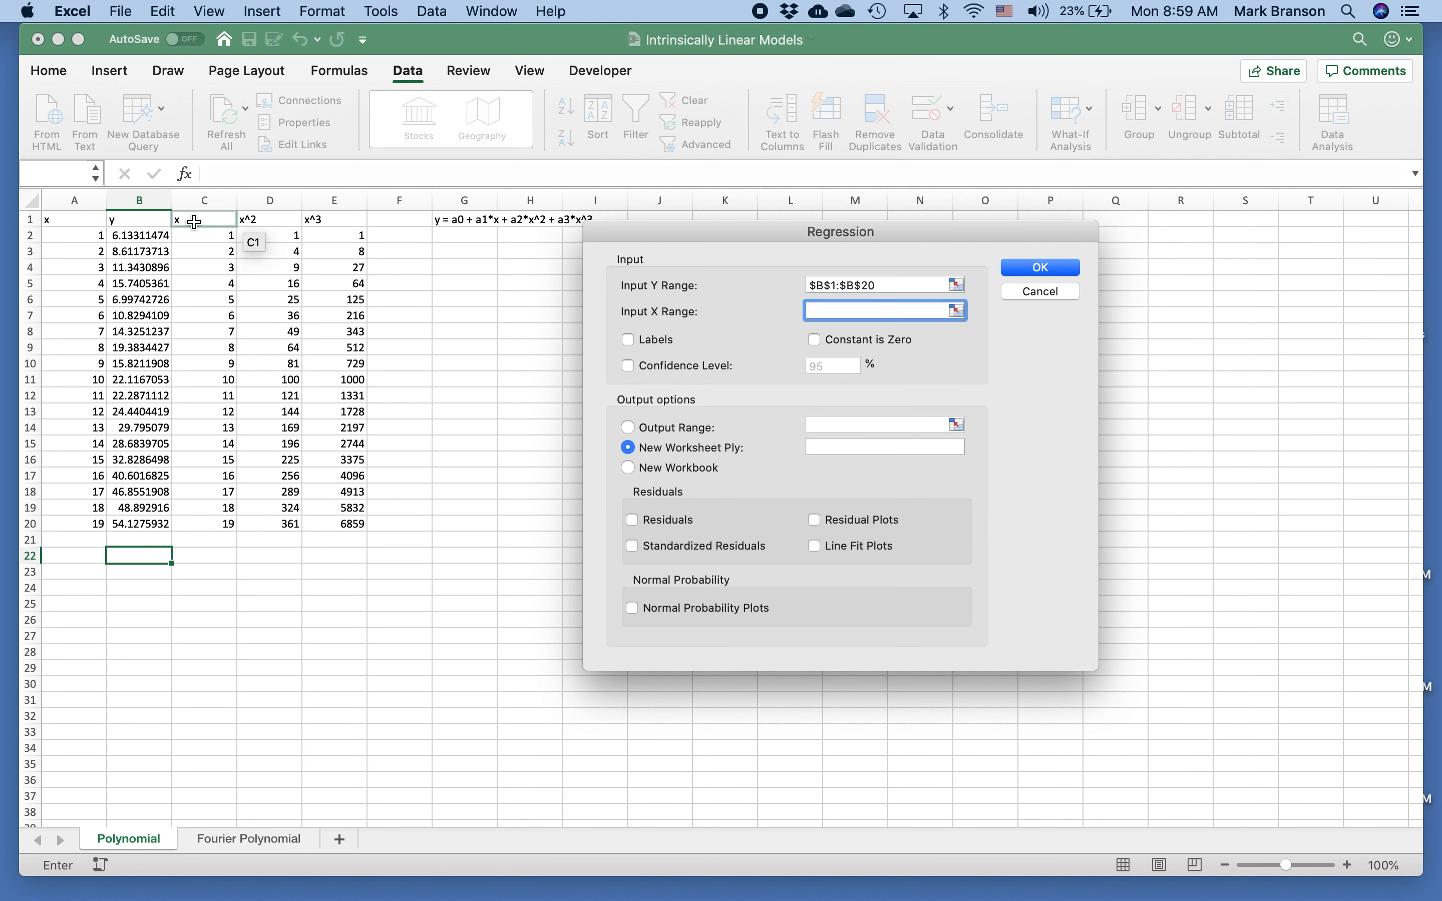
{"action": "left_click_drag", "start_coordinate": [195, 223], "coordinate": [354, 525]}
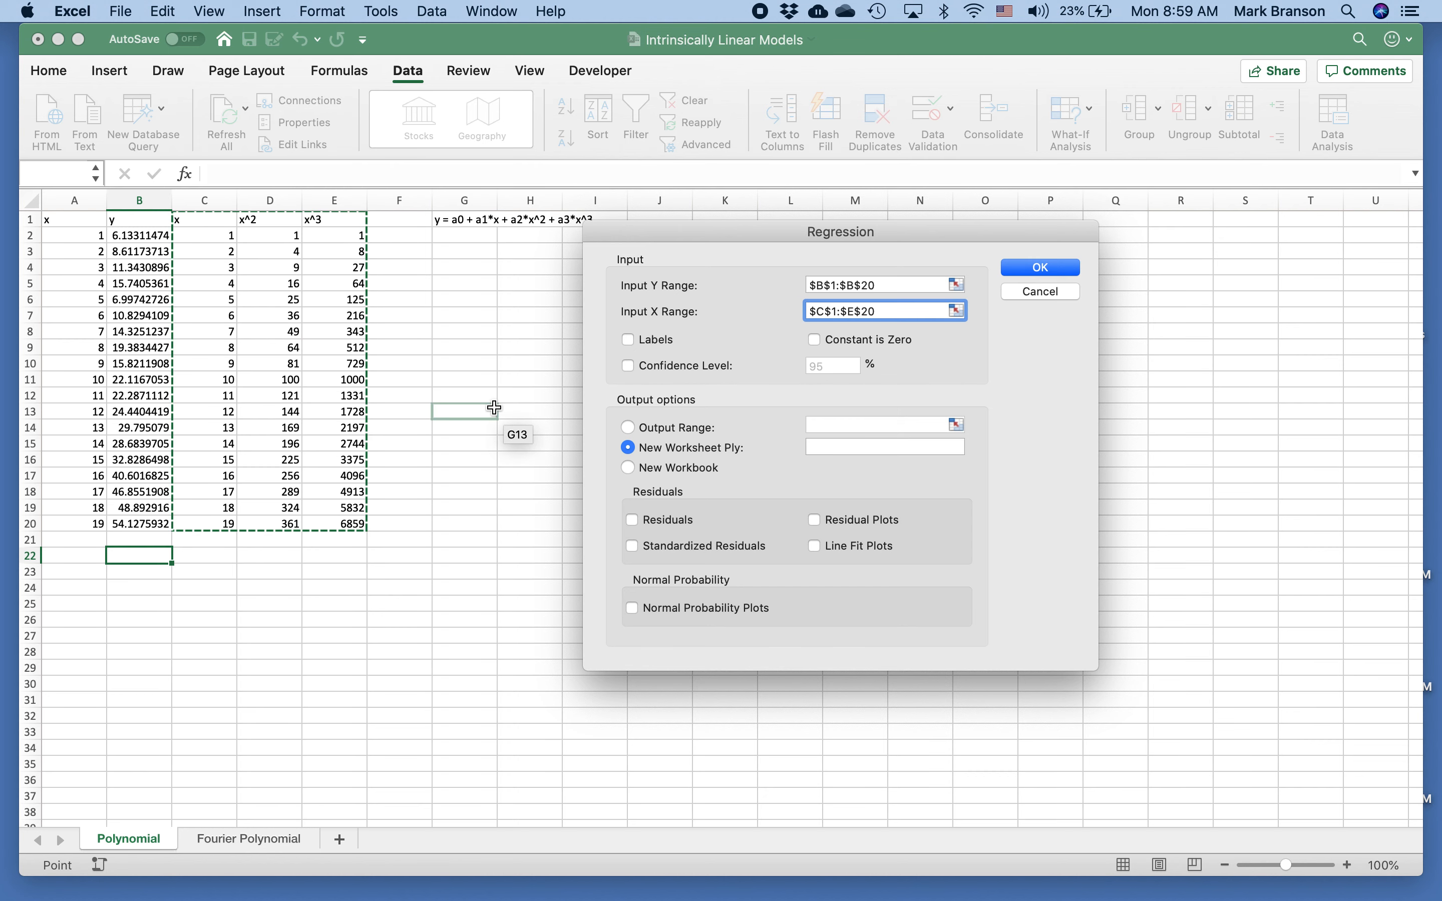
{"action": "left_click", "coordinate": [629, 341]}
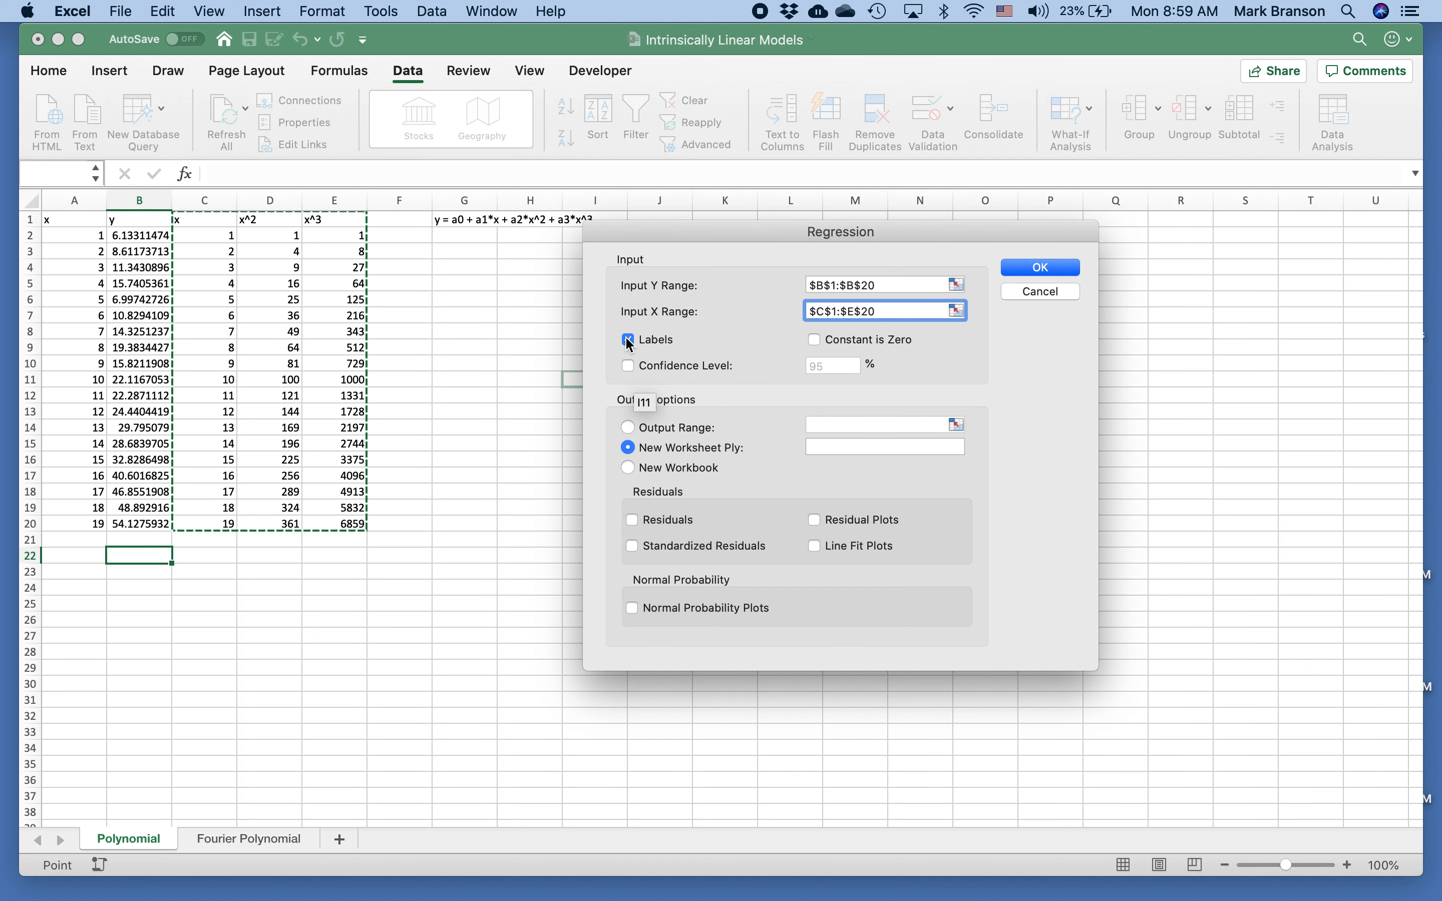
Set the regression output range to $B$22 on the current sheet and run the analysis
{"action": "left_click", "coordinate": [631, 429]}
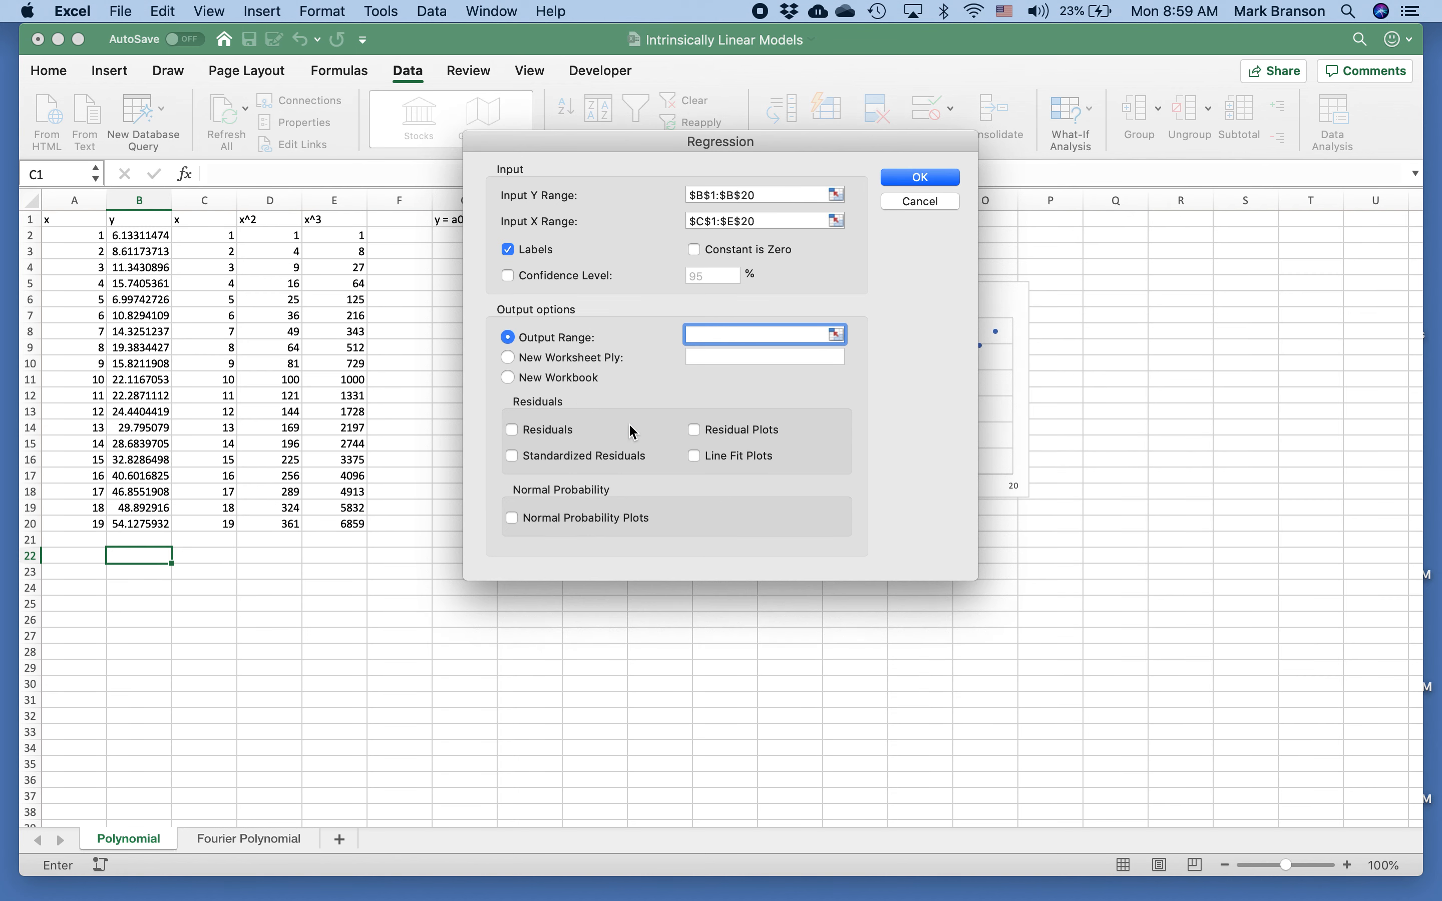
{"action": "left_click", "coordinate": [150, 554]}
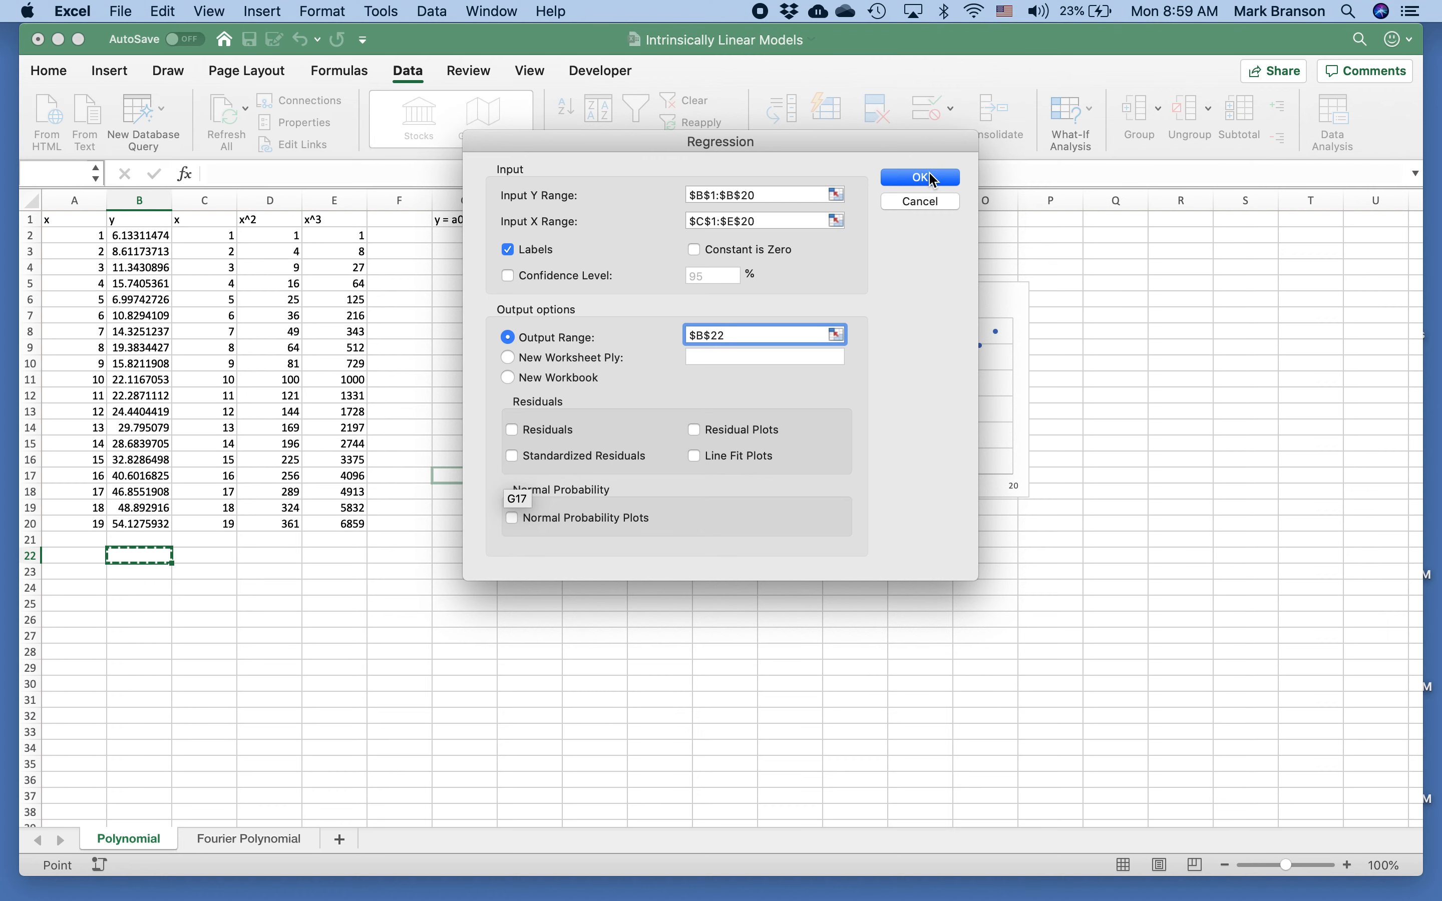
{"action": "left_click", "coordinate": [933, 178]}
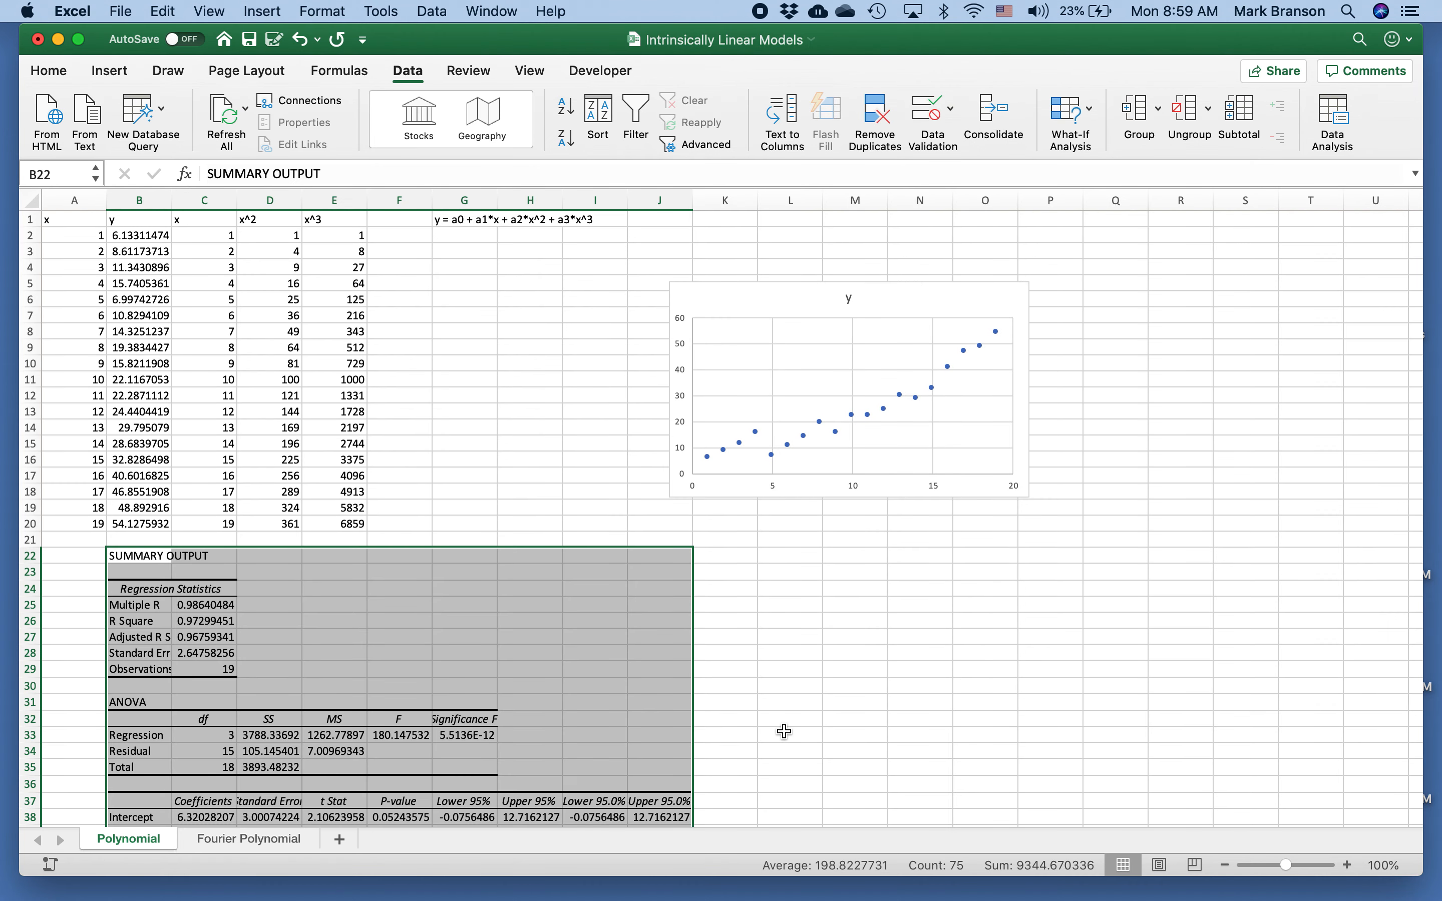
Review the regression summary output and enter the header yhat in F1
{"action": "scroll", "coordinate": [785, 732], "scroll_direction": "down", "scroll_amount": 5}
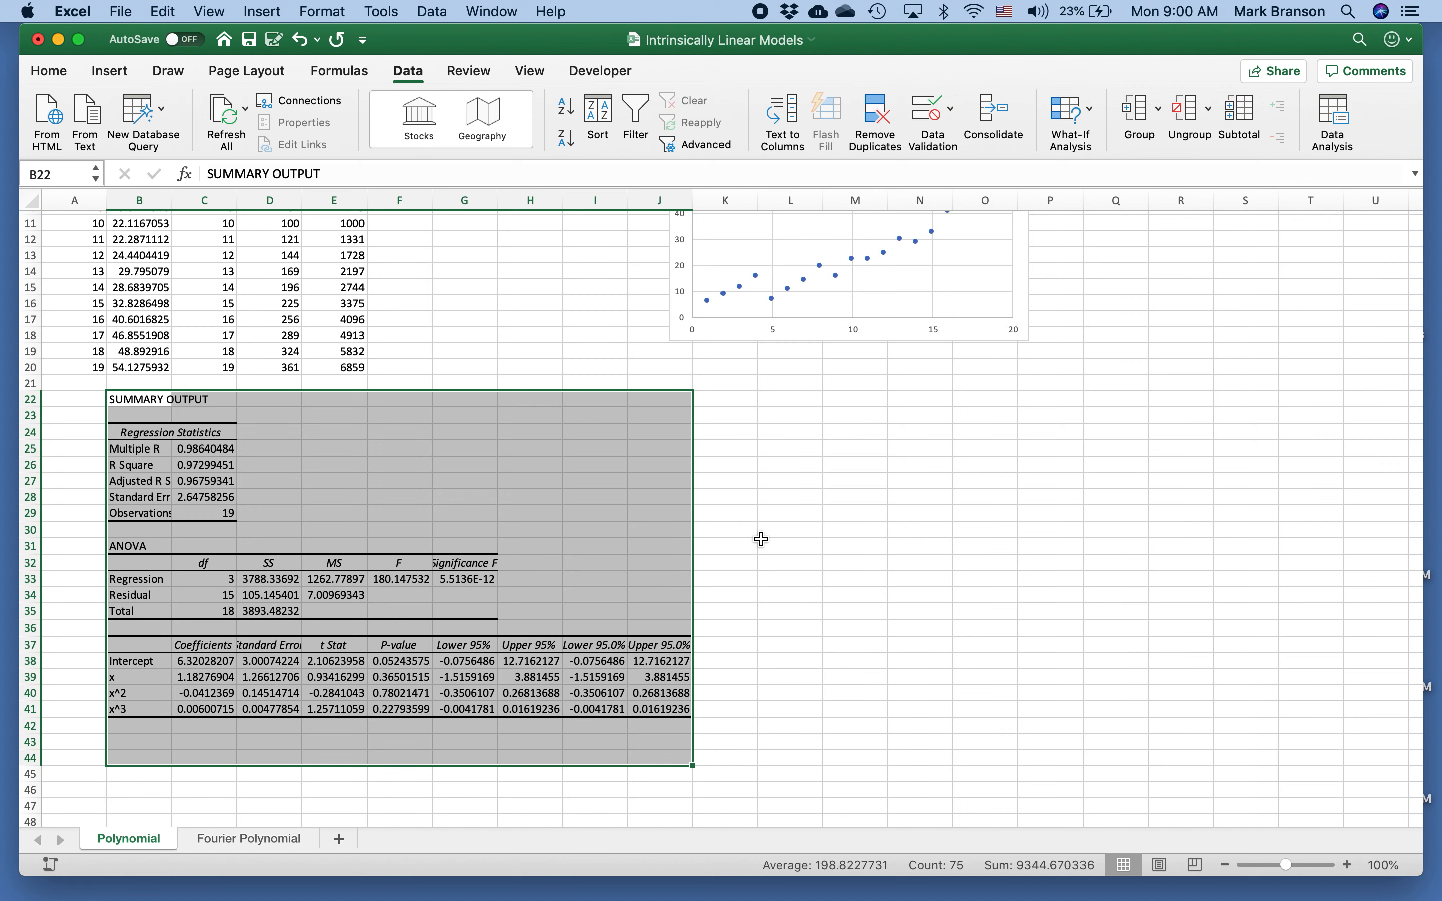
{"action": "scroll", "coordinate": [761, 538], "scroll_direction": "up", "scroll_amount": 5}
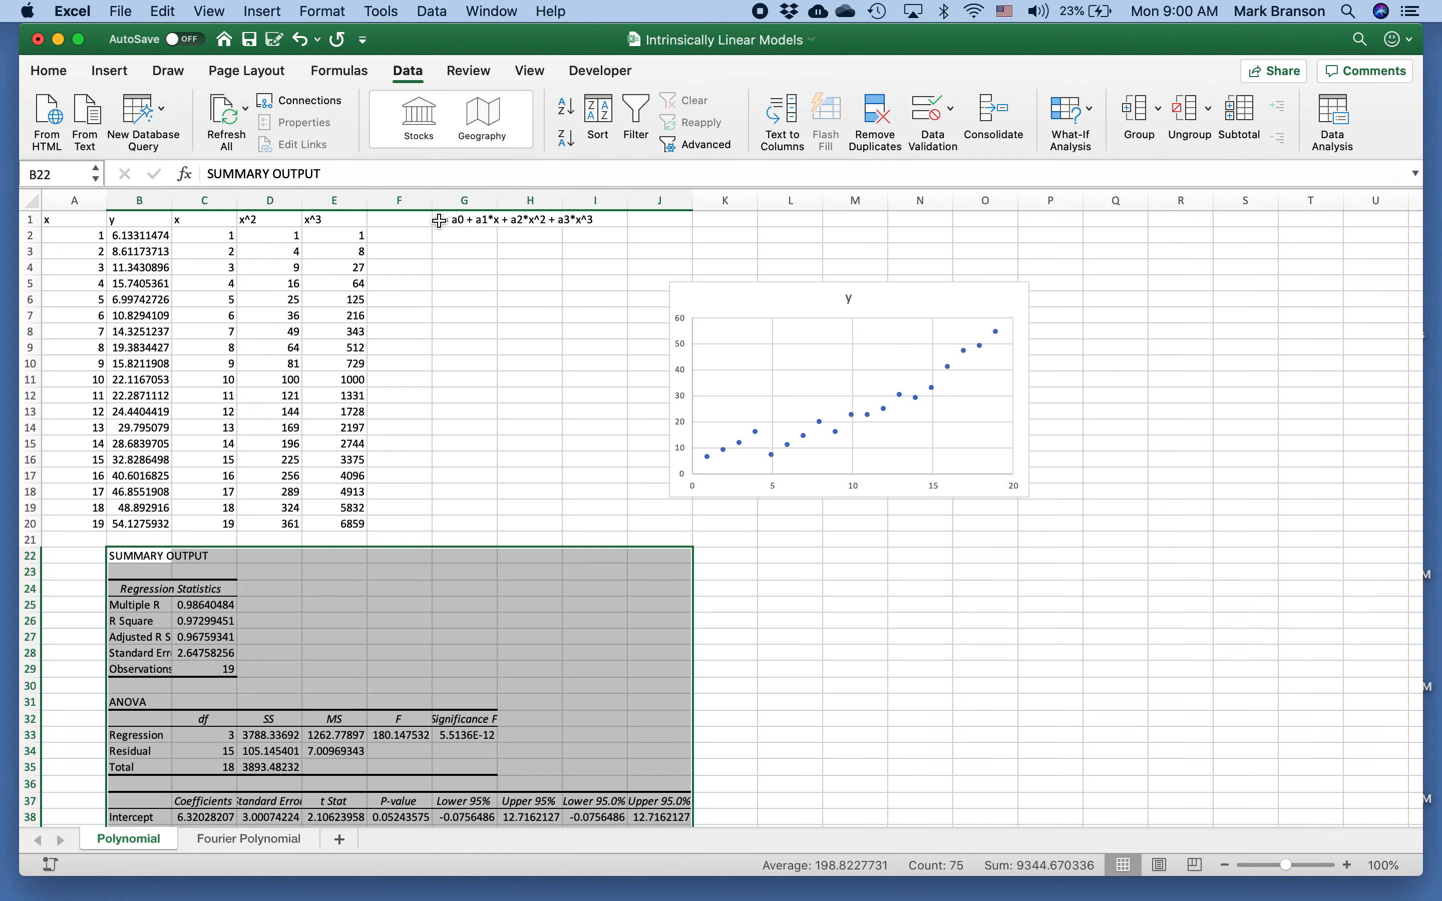
{"action": "mouse_move", "coordinate": [411, 219]}
{"action": "left_mouse_down"}
{"action": "mouse_move", "coordinate": [465, 310]}
{"action": "mouse_move", "coordinate": [411, 220]}
{"action": "left_mouse_up"}
{"action": "type", "text": "yhat"}
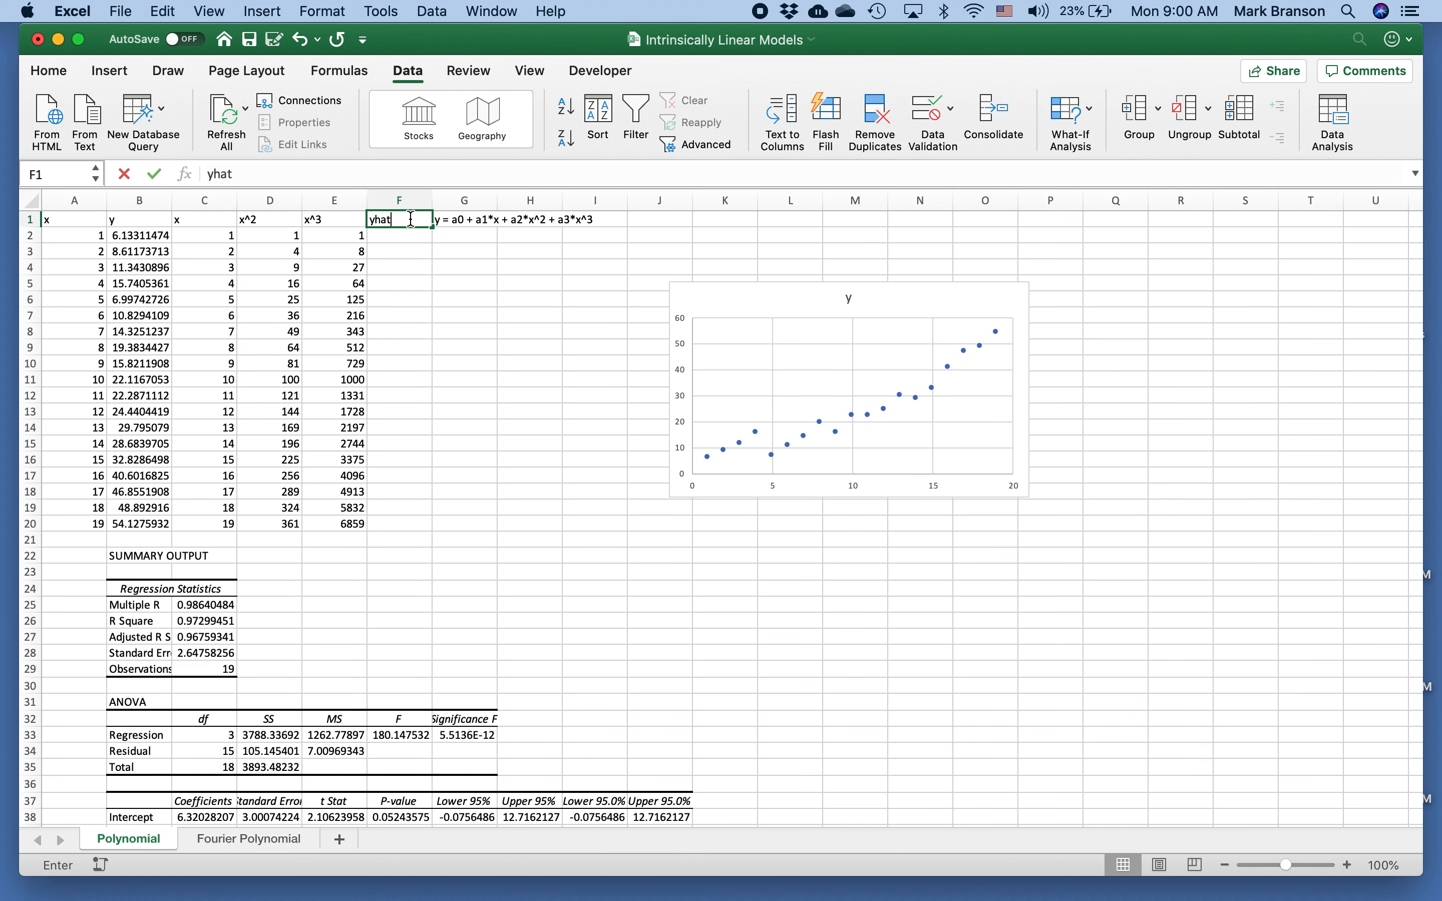
{"action": "key", "text": "Return"}
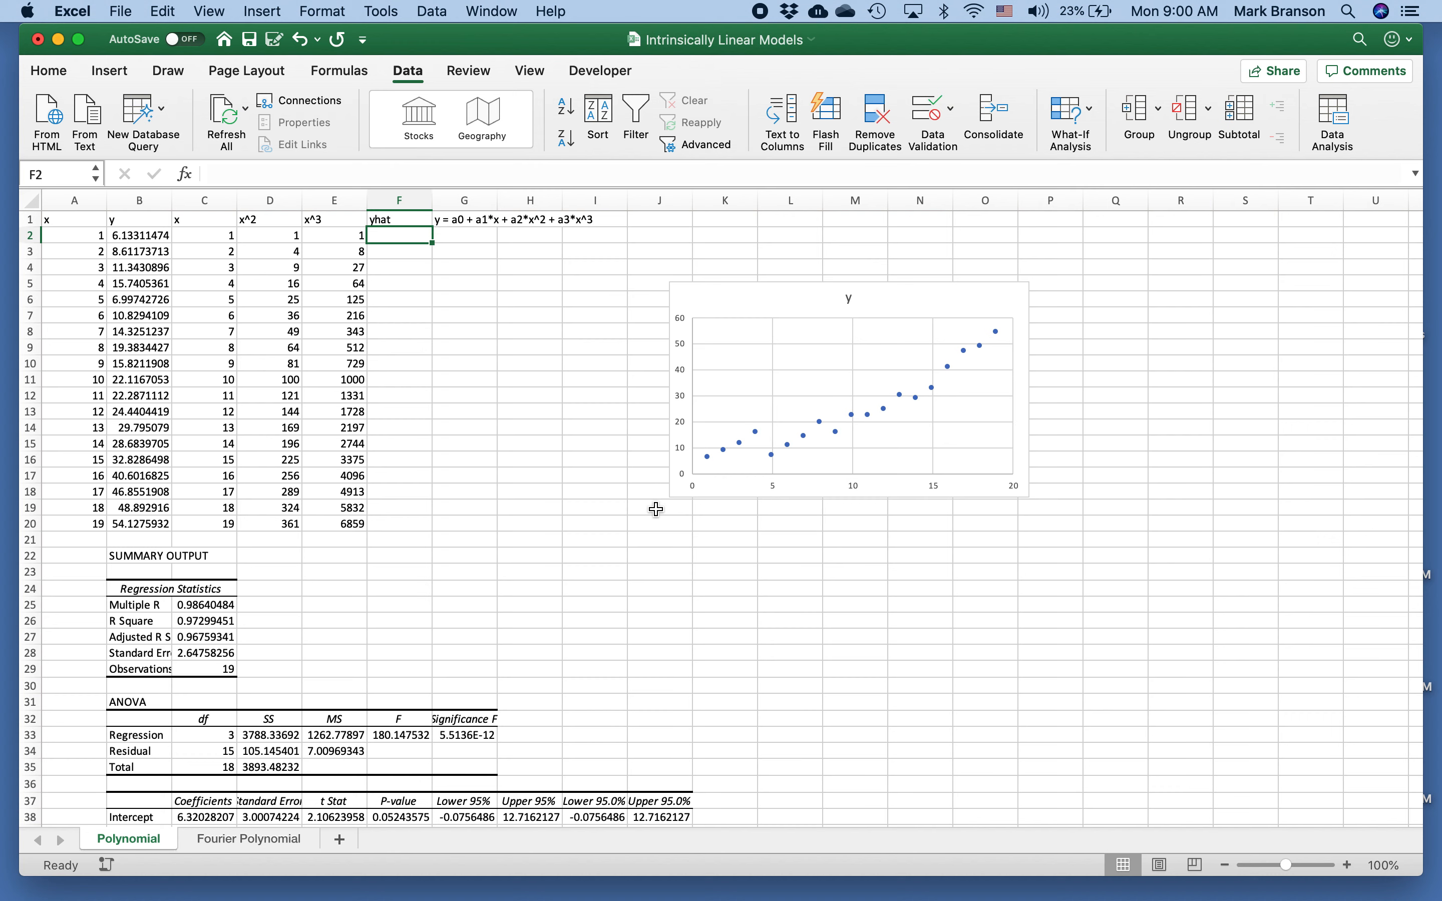
Enter =$C$38 + $C$39*A2+$C$40*A2^2 + $C$41*A2^3 in F2 and fill the formula down to F20
{"action": "type", "text": "="}
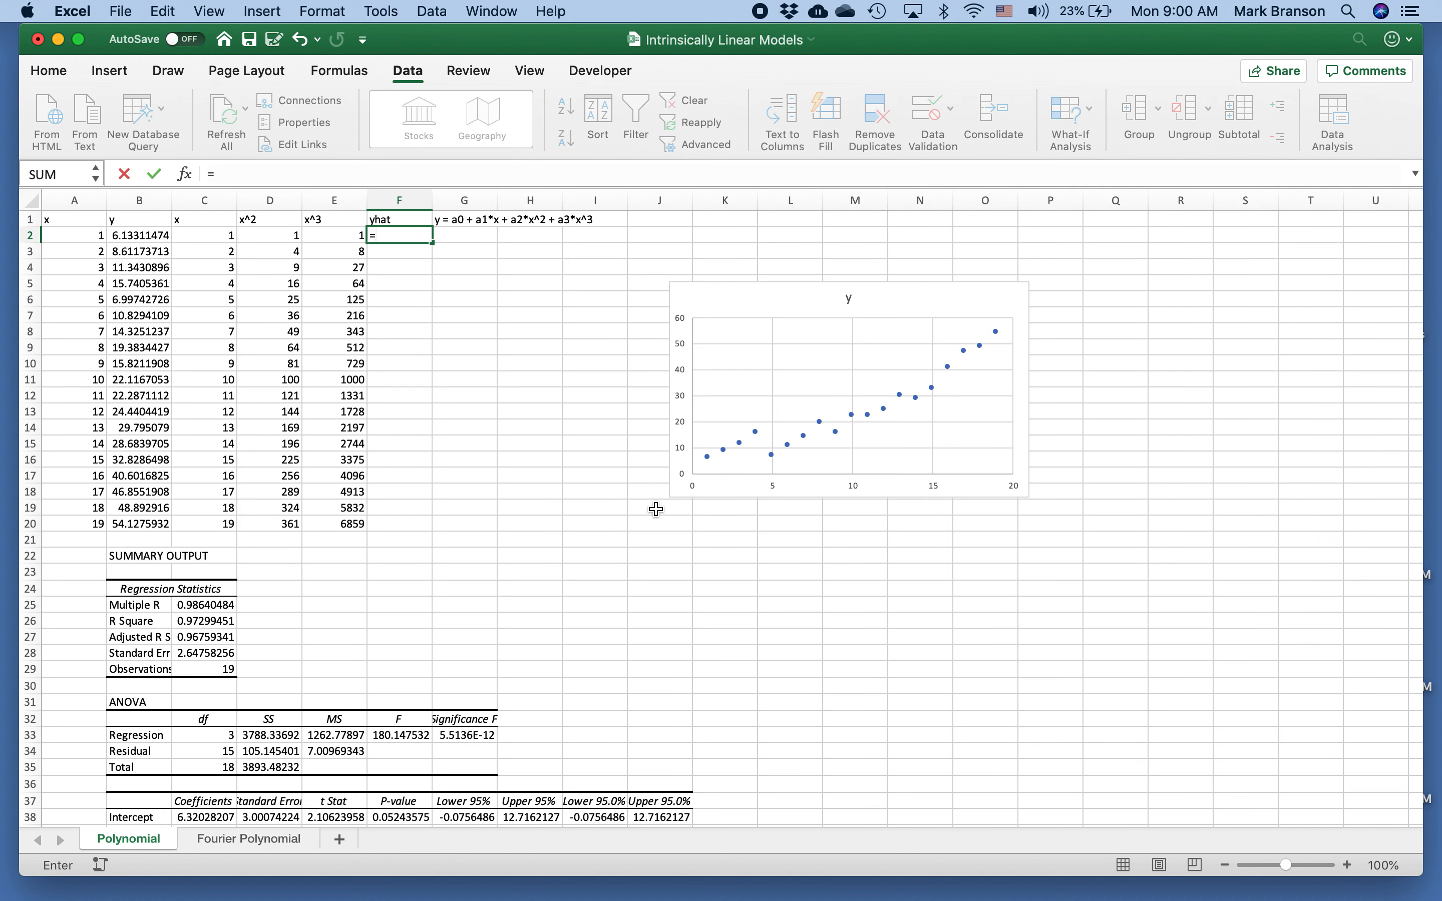
{"action": "type", "text": "$C$37"}
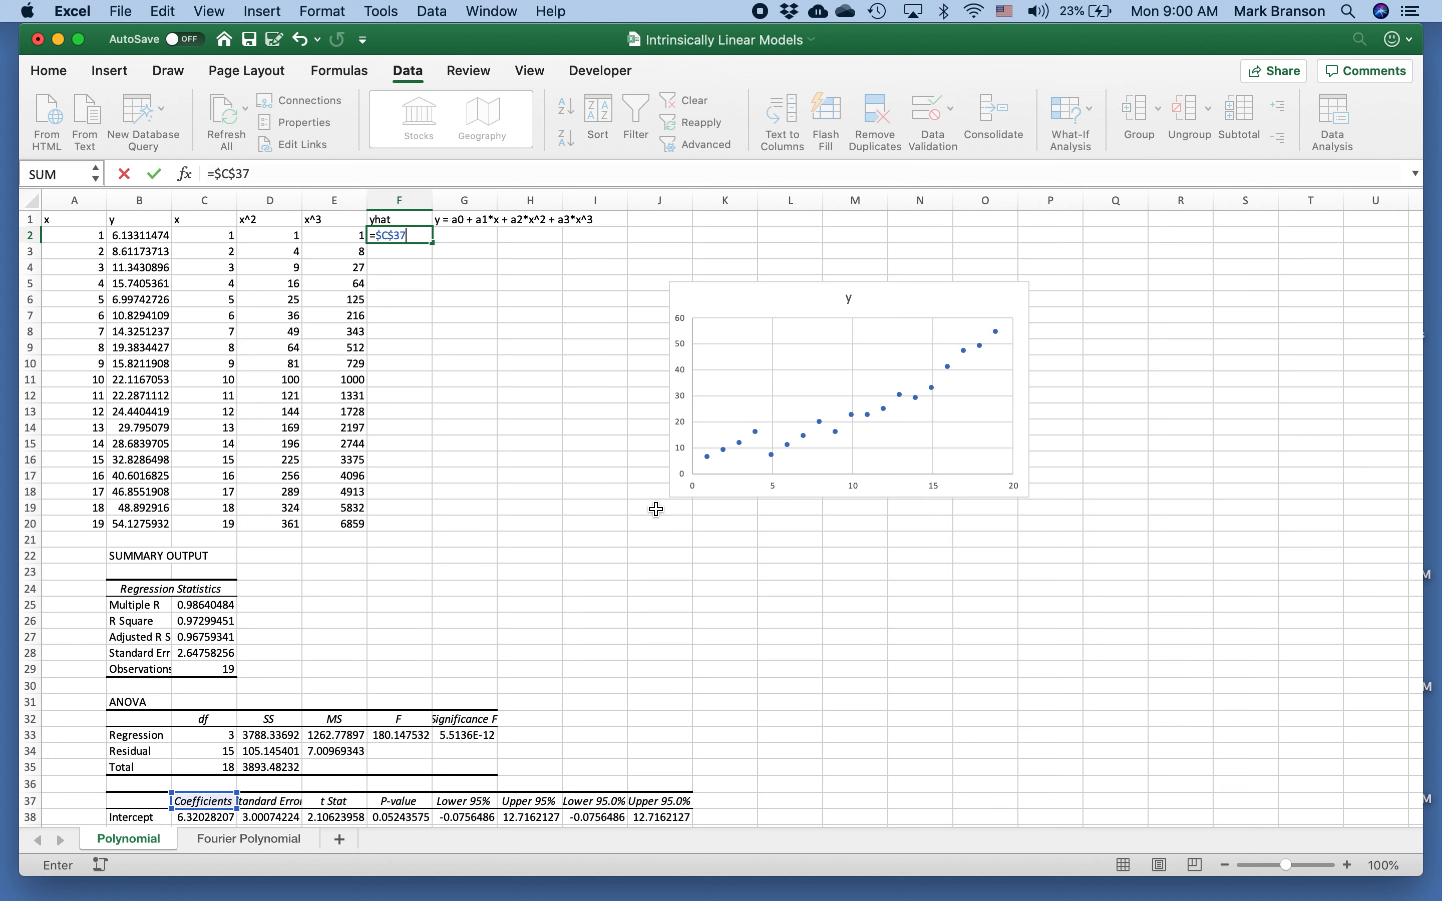
{"action": "key", "text": "BackSpace"}
{"action": "type", "text": "8"}
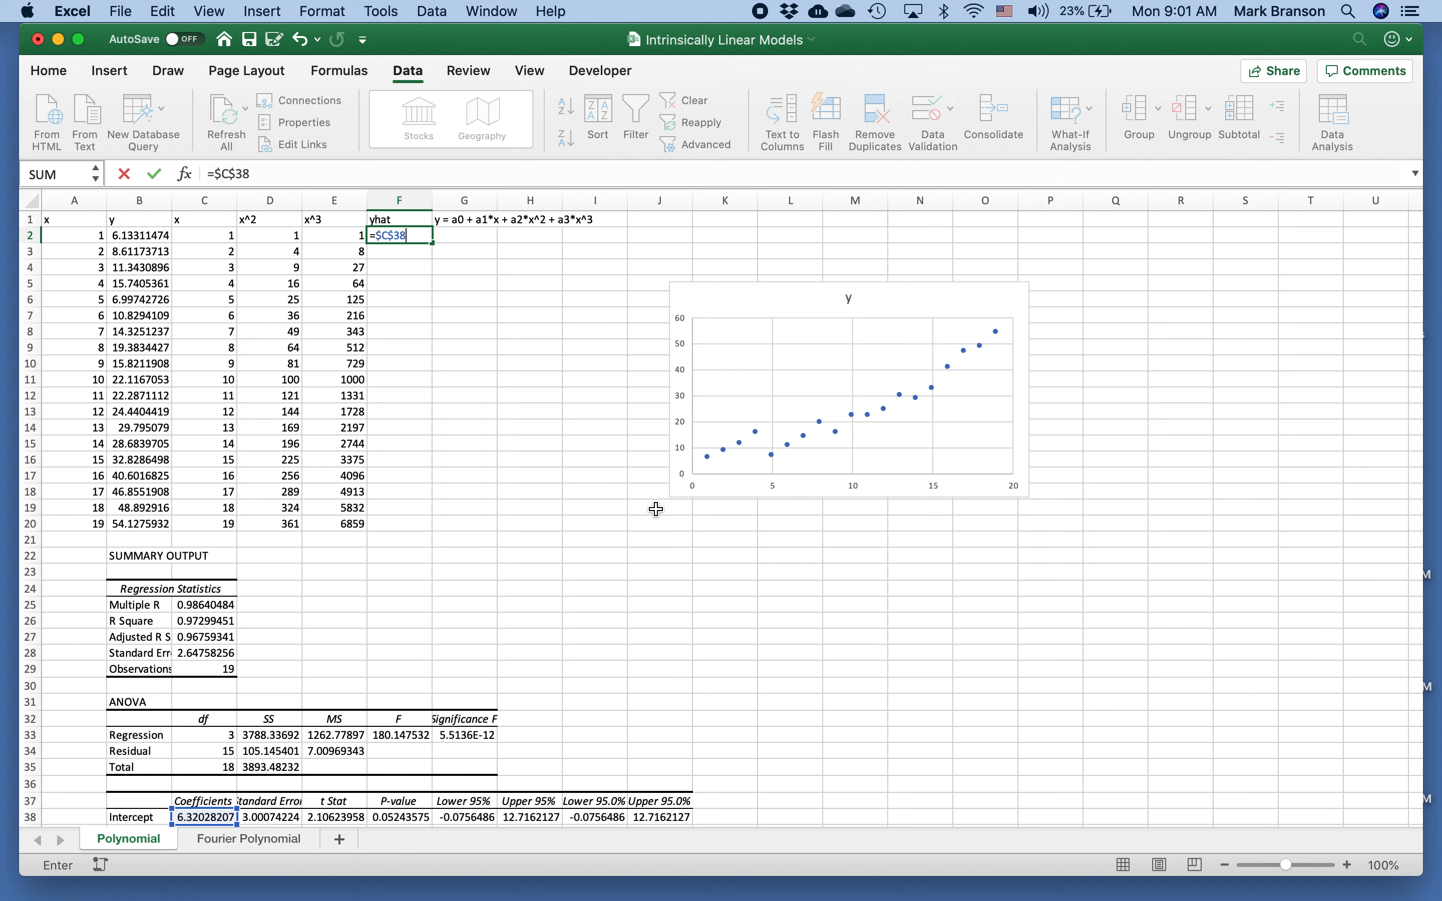
{"action": "type", "text": " + $C$3"}
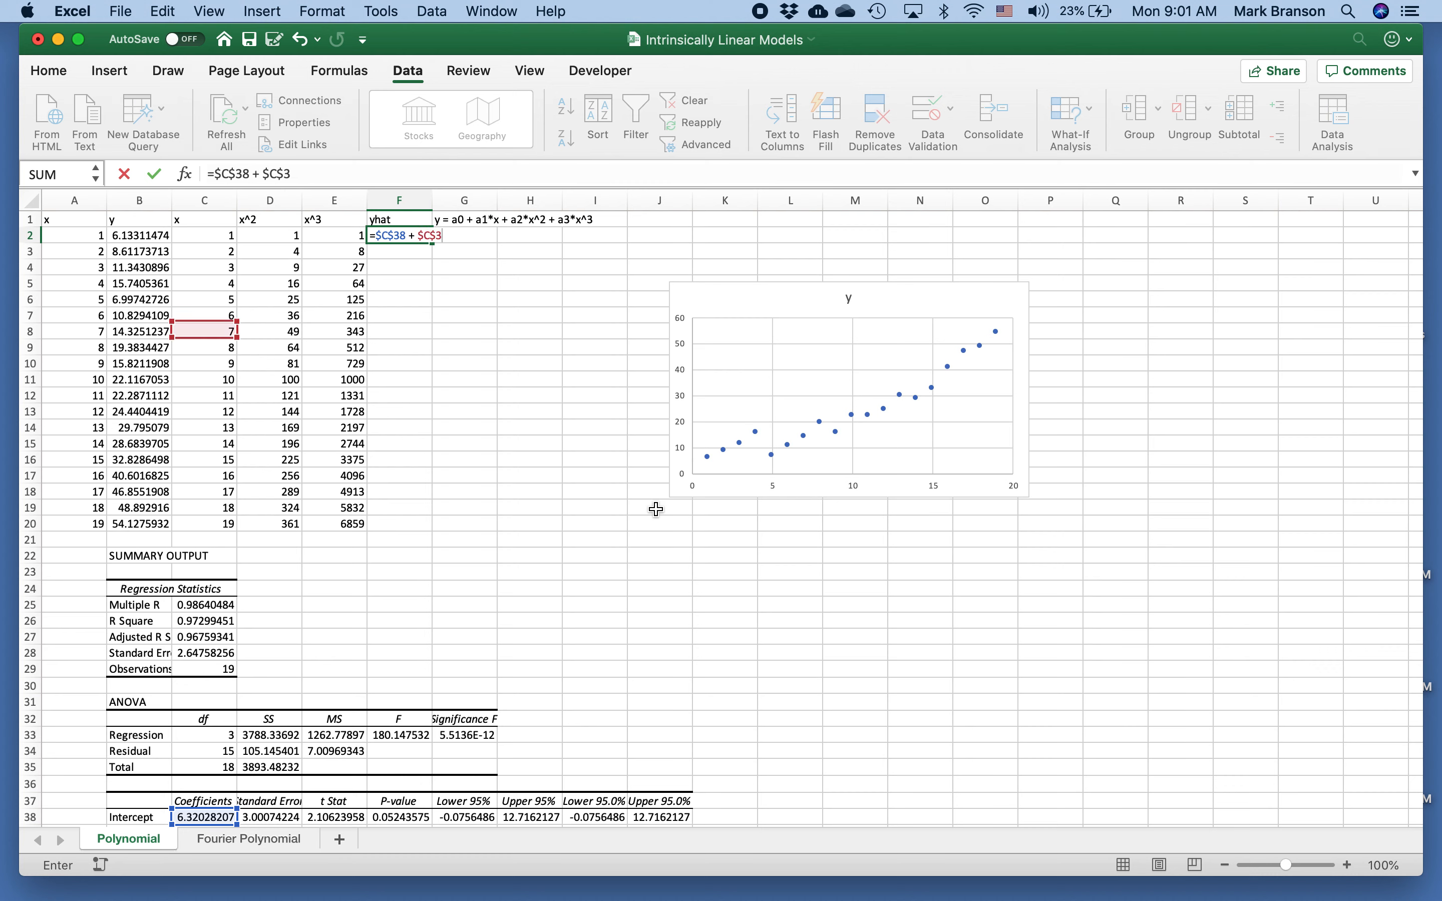
{"action": "type", "text": "9*"}
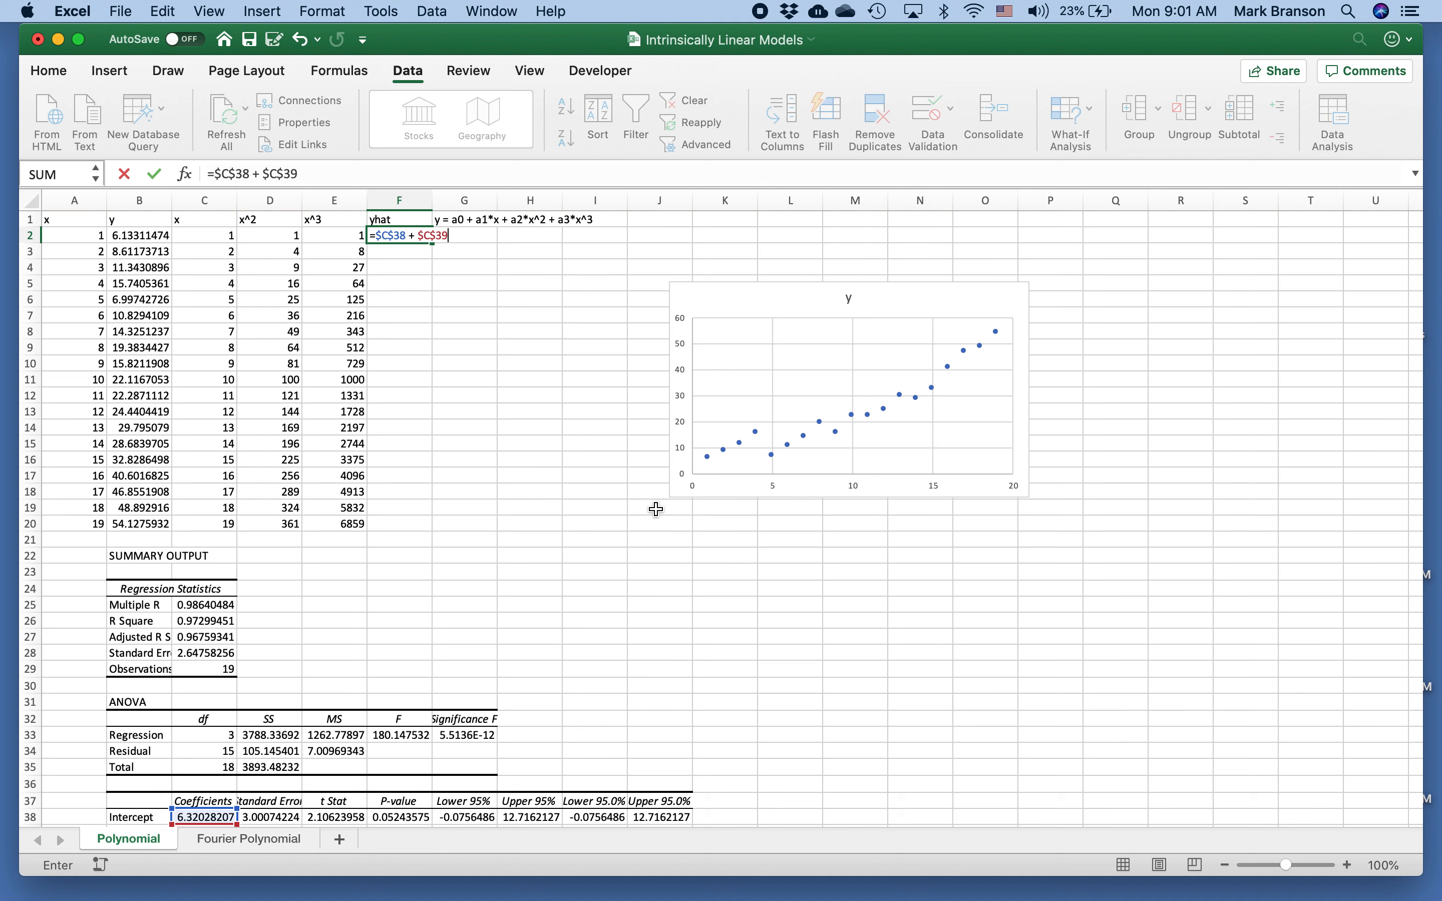
{"action": "type", "text": "A2"}
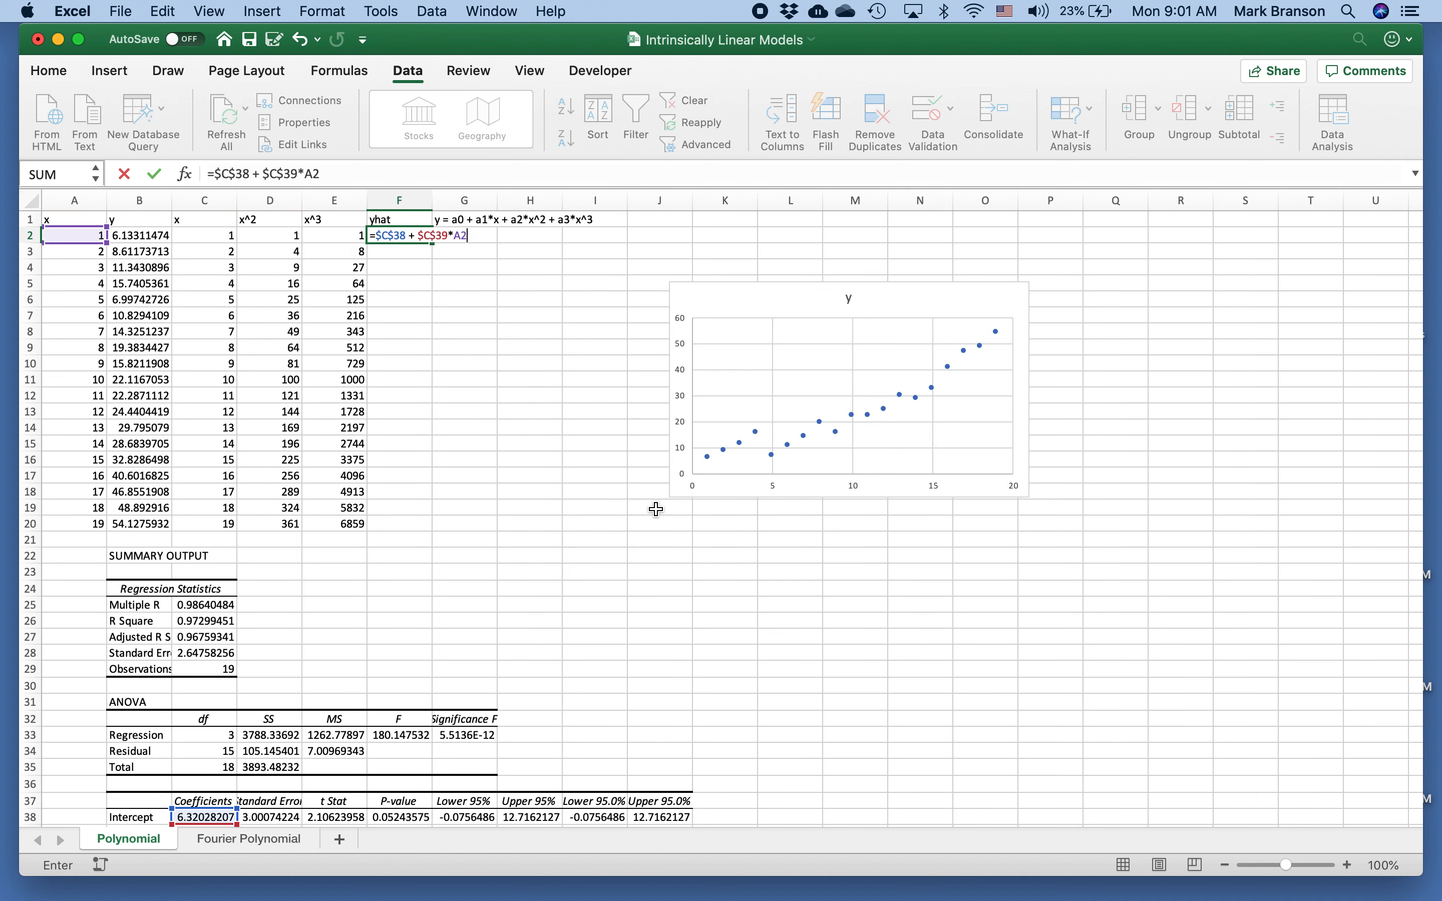
{"action": "type", "text": "+$C$40*A2^2 + "}
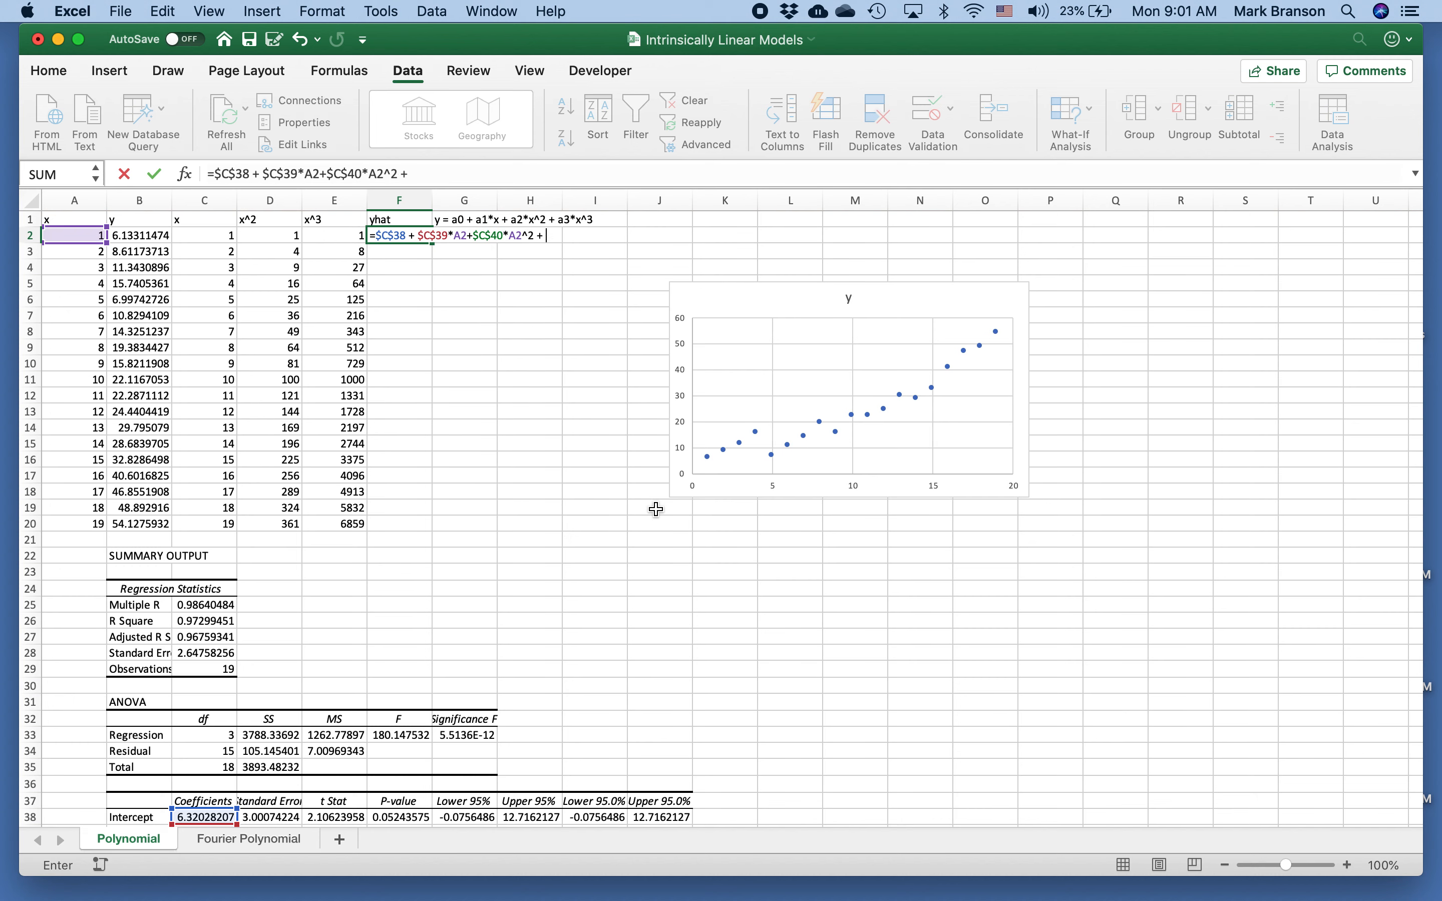
{"action": "type", "text": "$C$41*A2^3"}
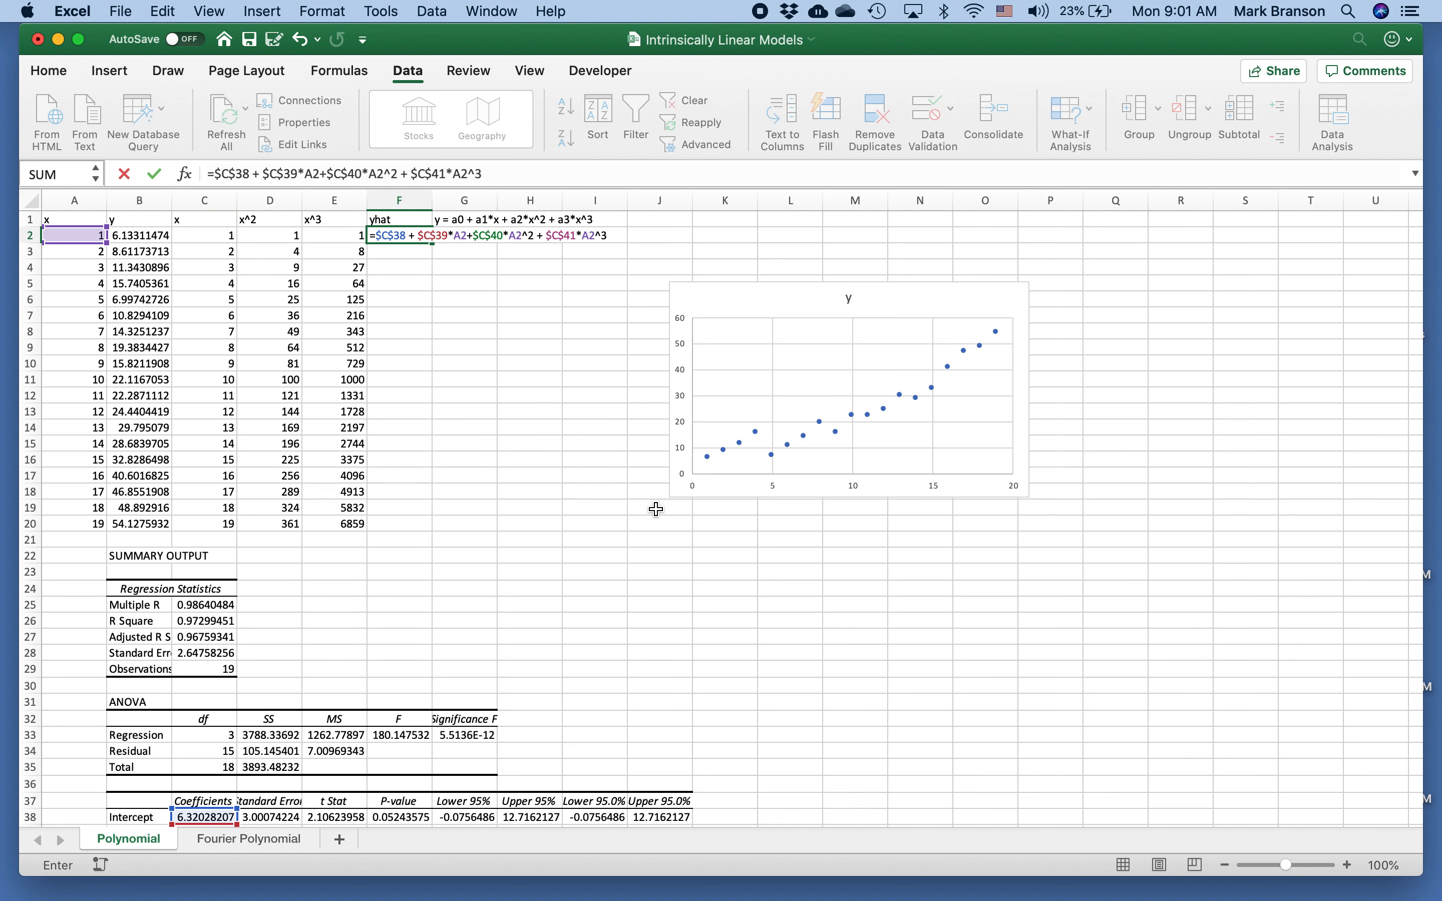
{"action": "key", "text": "Return"}
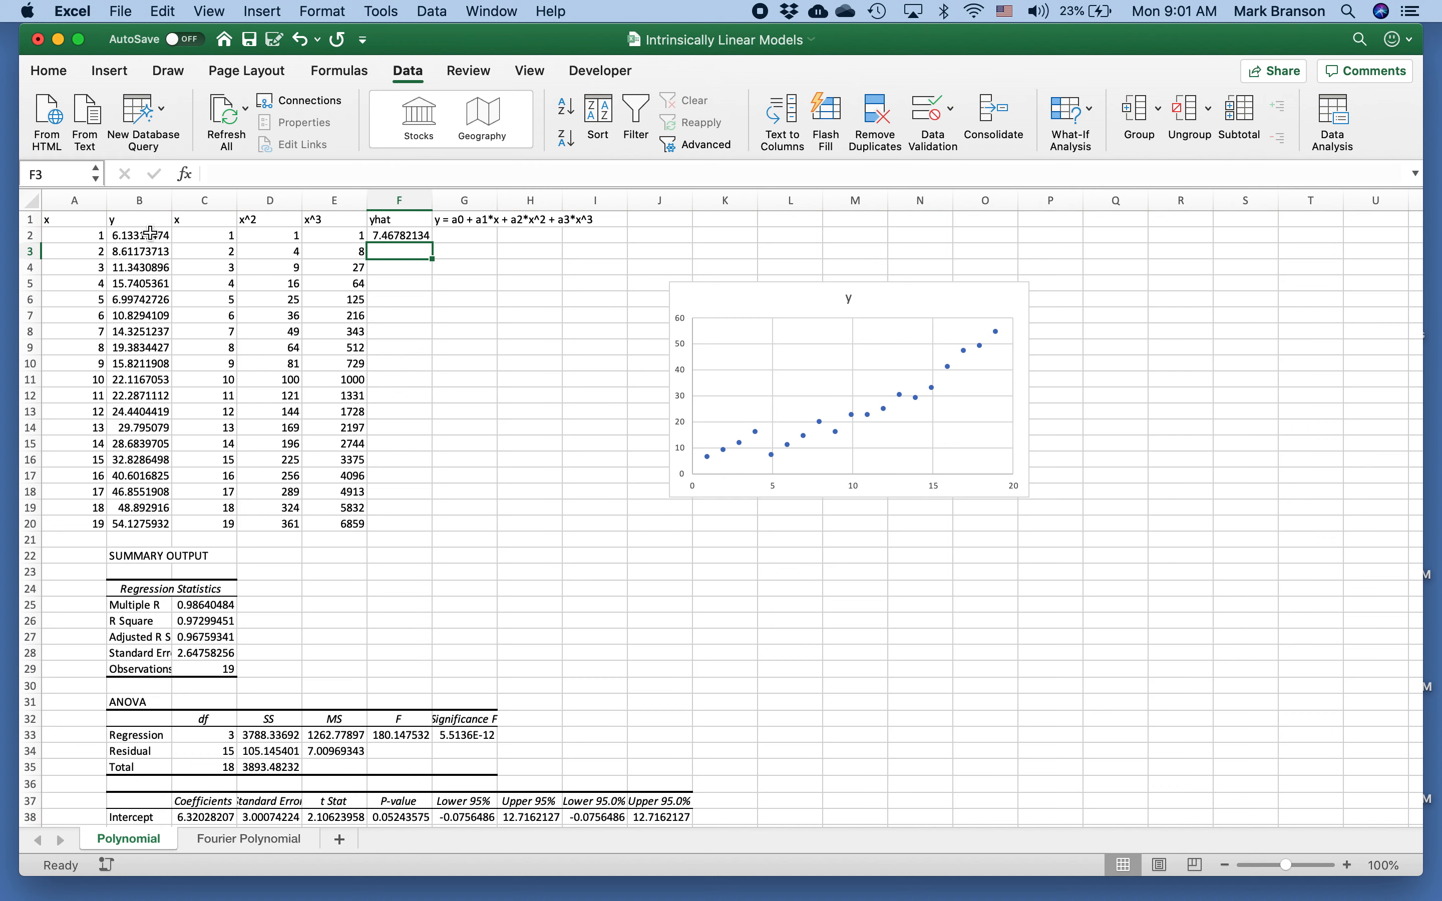
{"action": "left_click", "coordinate": [422, 236]}
{"action": "left_click_drag", "start_coordinate": [432, 244], "coordinate": [415, 527]}
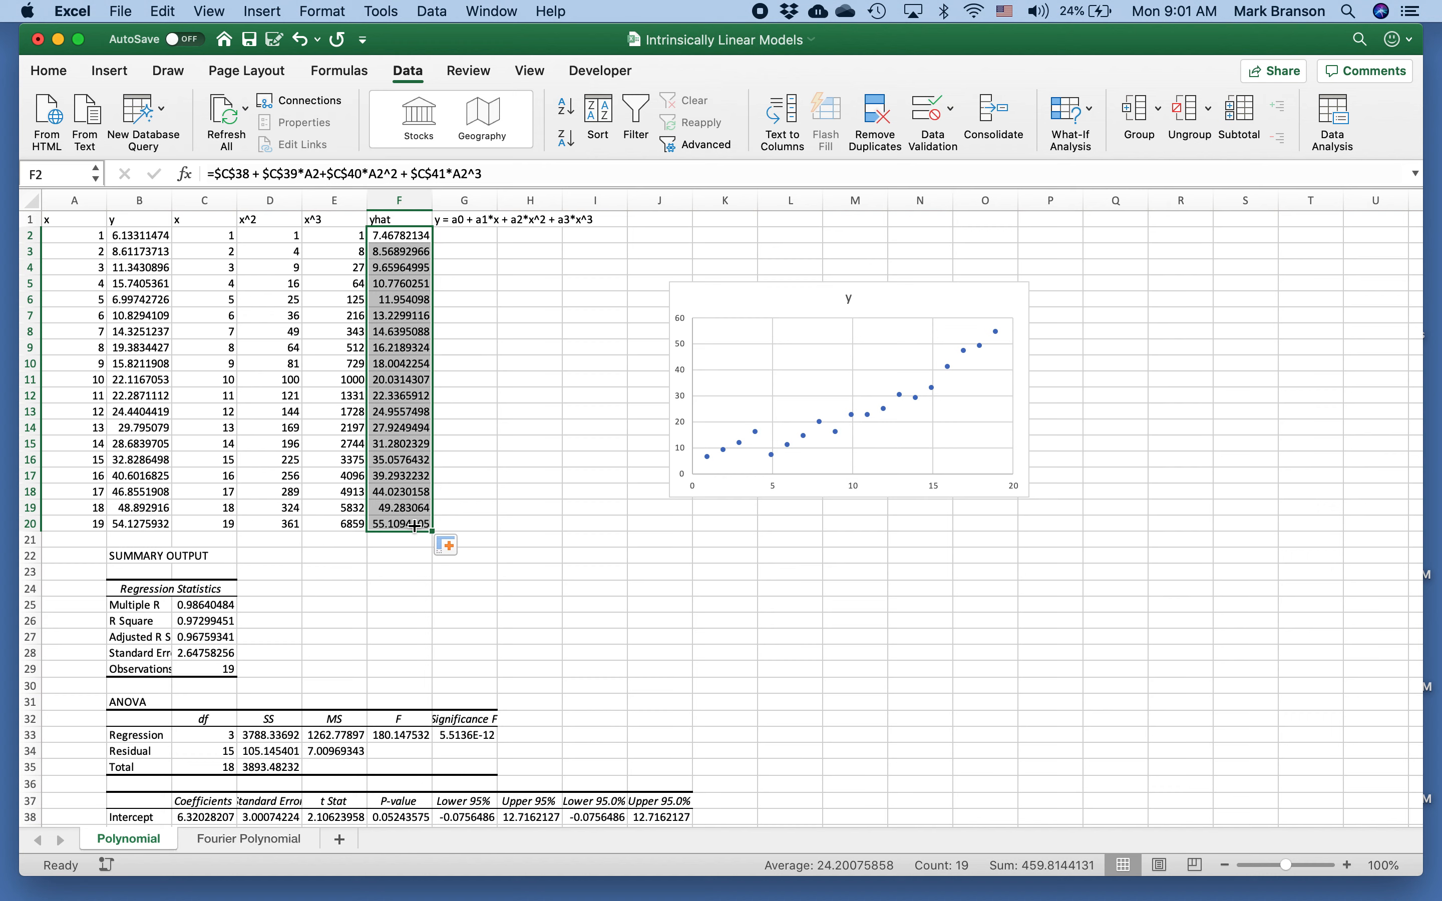
Insert a scatter chart with smooth lines and markers from A1:B20 and F1:F20, and place it below the existing y chart
{"action": "left_click", "coordinate": [81, 220]}
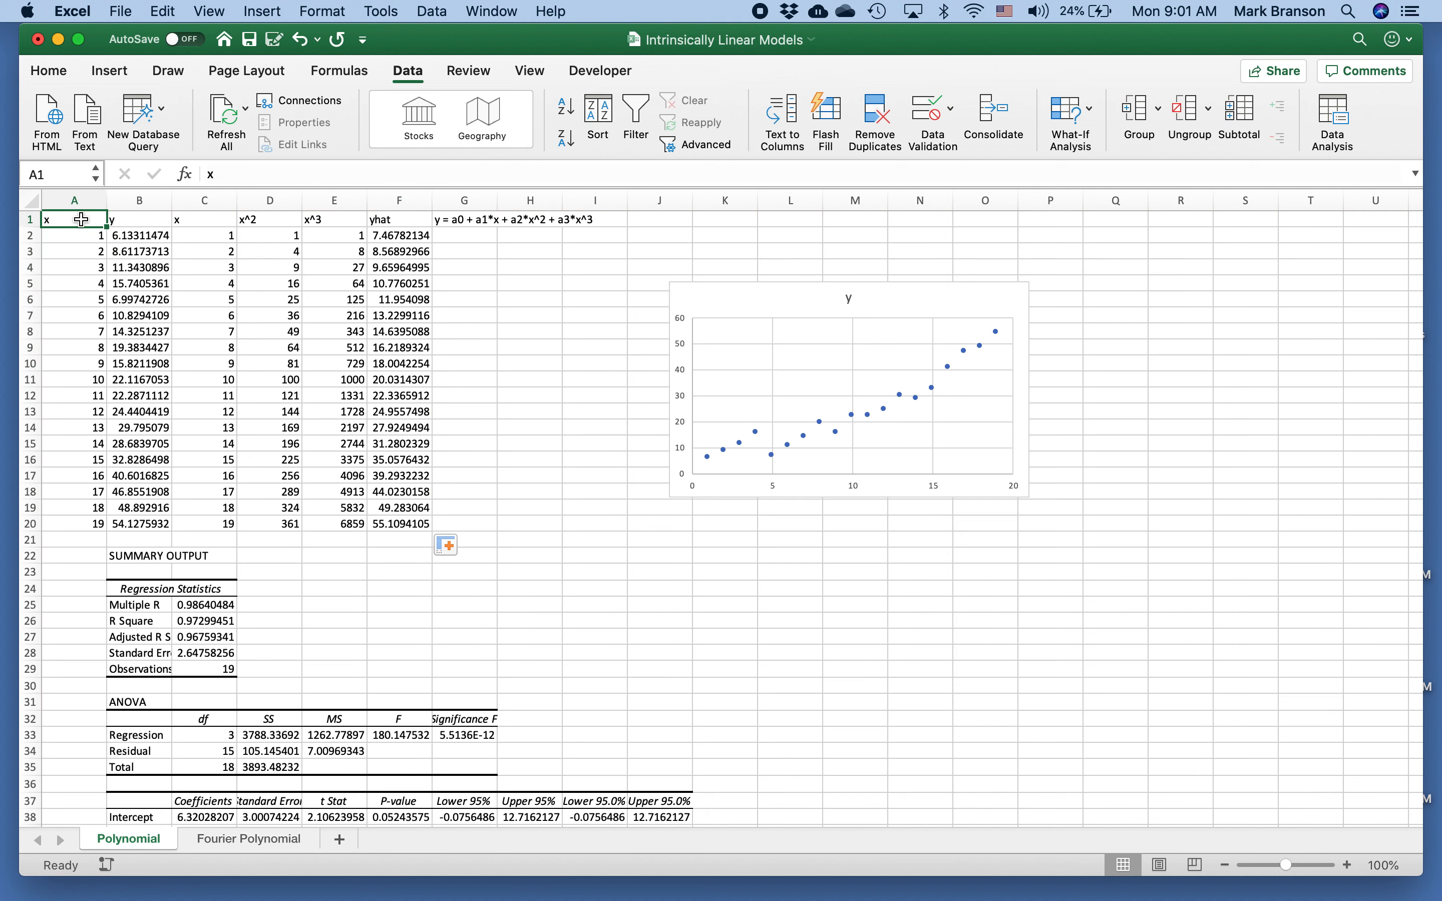
{"action": "left_click_drag", "start_coordinate": [82, 219], "coordinate": [149, 523]}
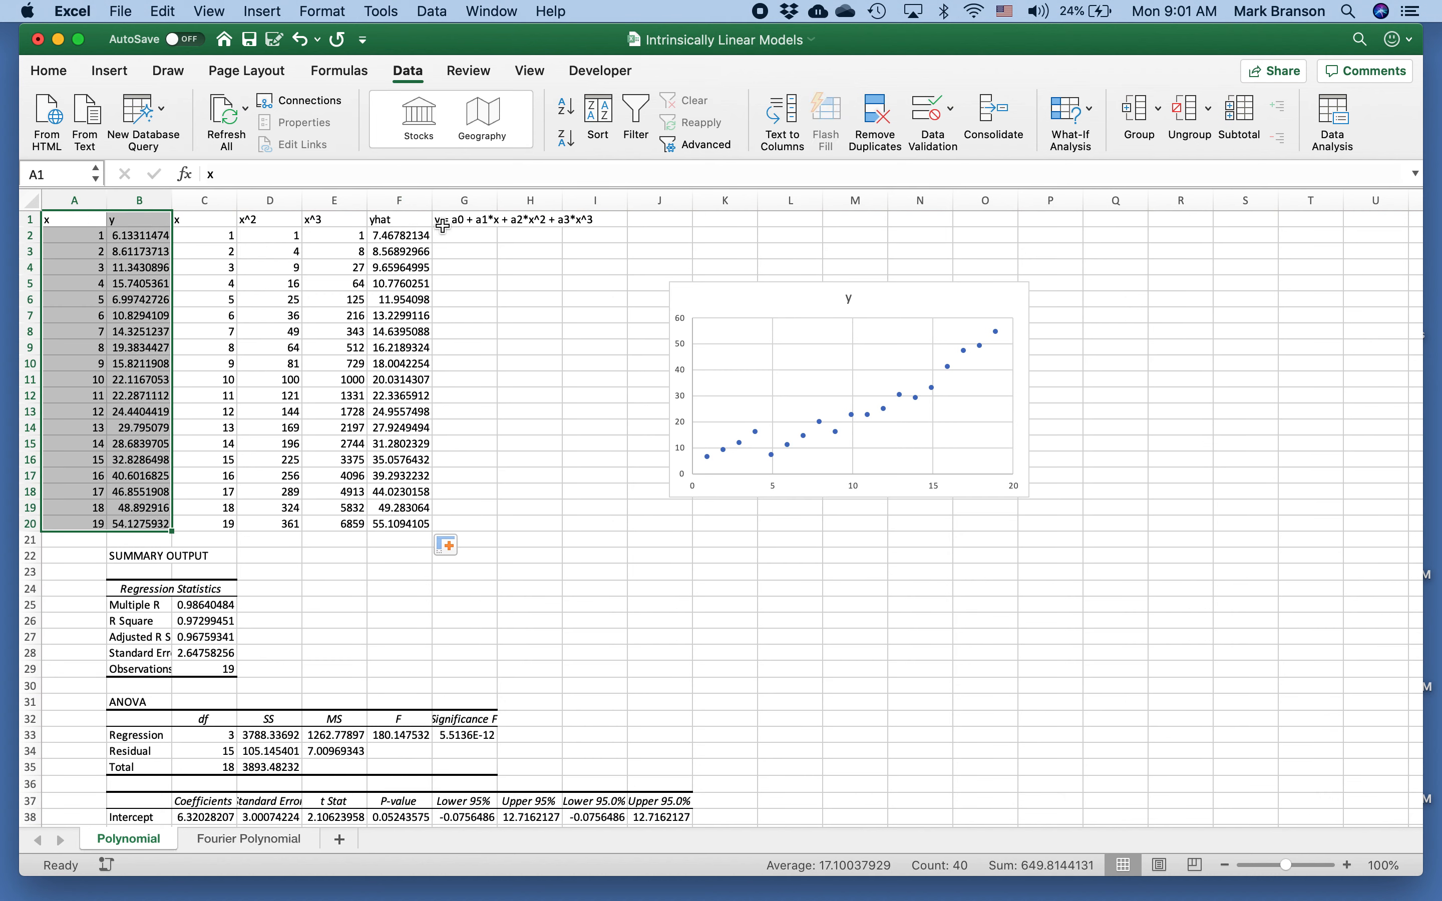
{"action": "left_click_drag", "start_coordinate": [417, 219], "coordinate": [385, 525]}
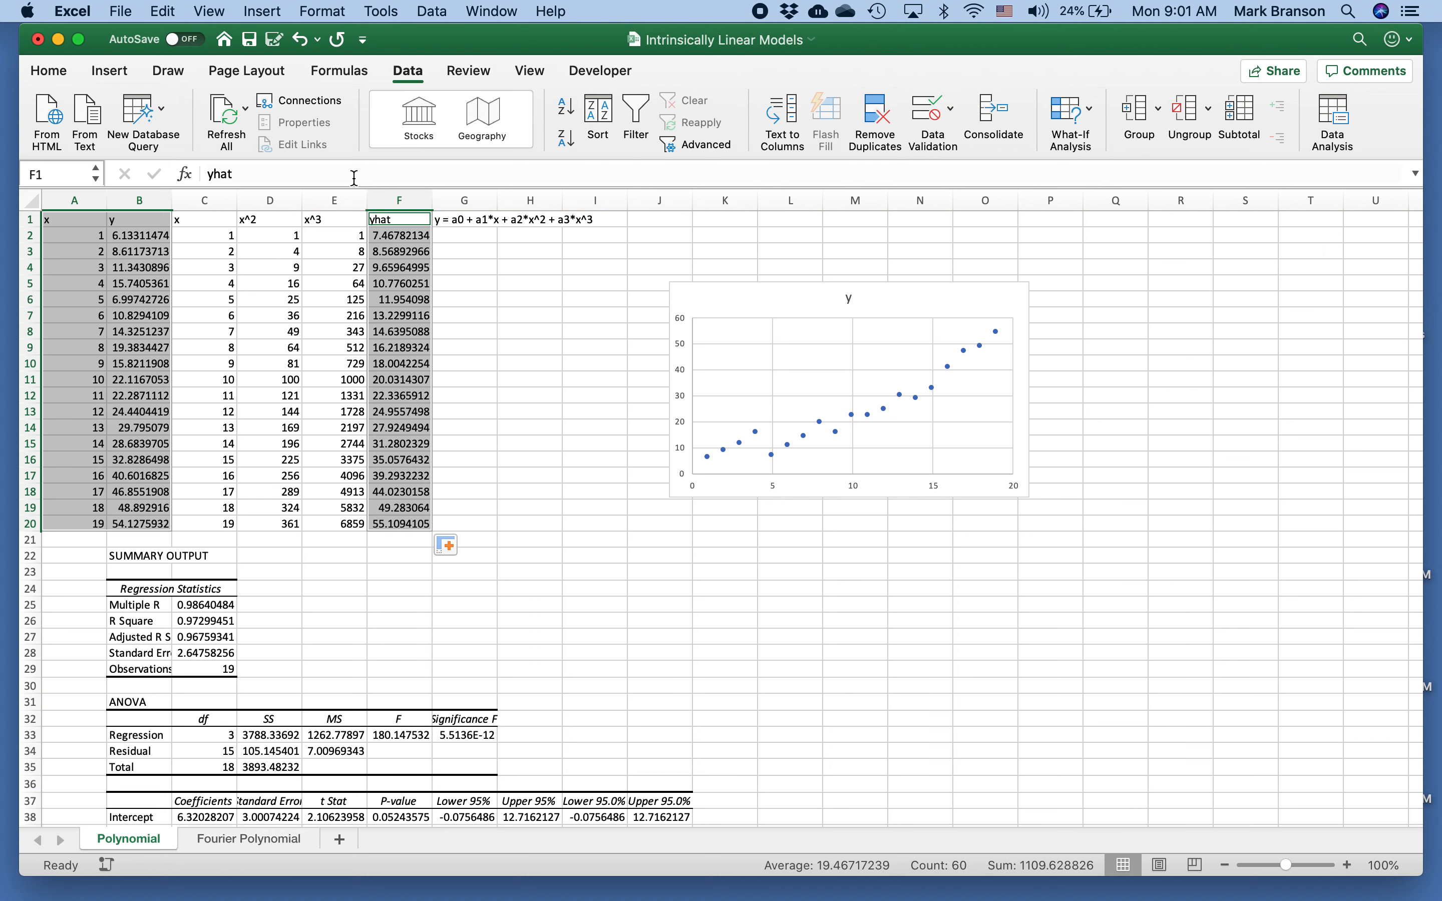
{"action": "left_click", "coordinate": [129, 71]}
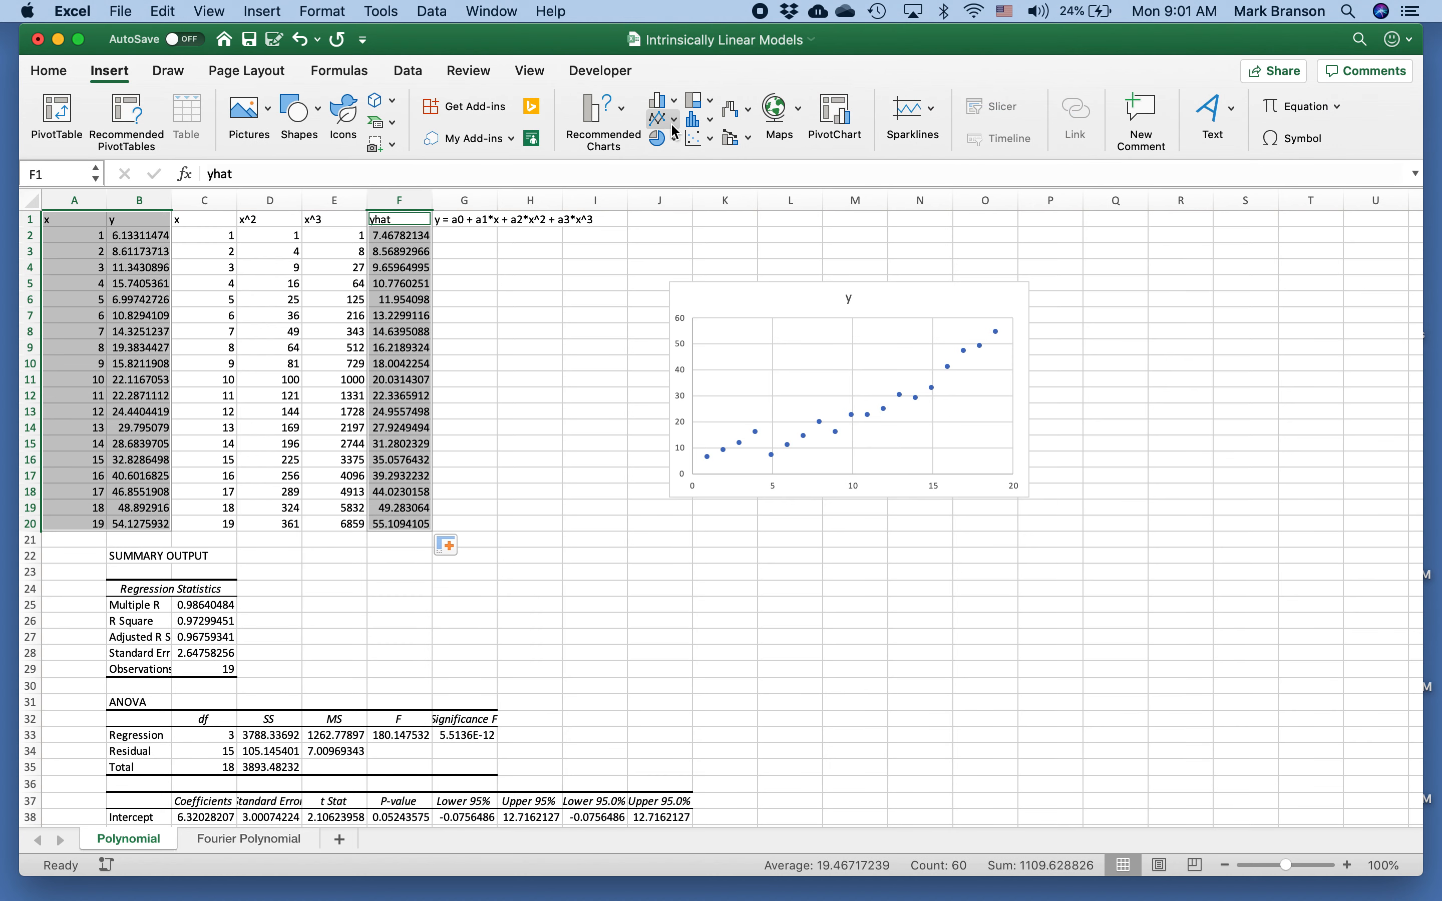
{"action": "left_click", "coordinate": [702, 139]}
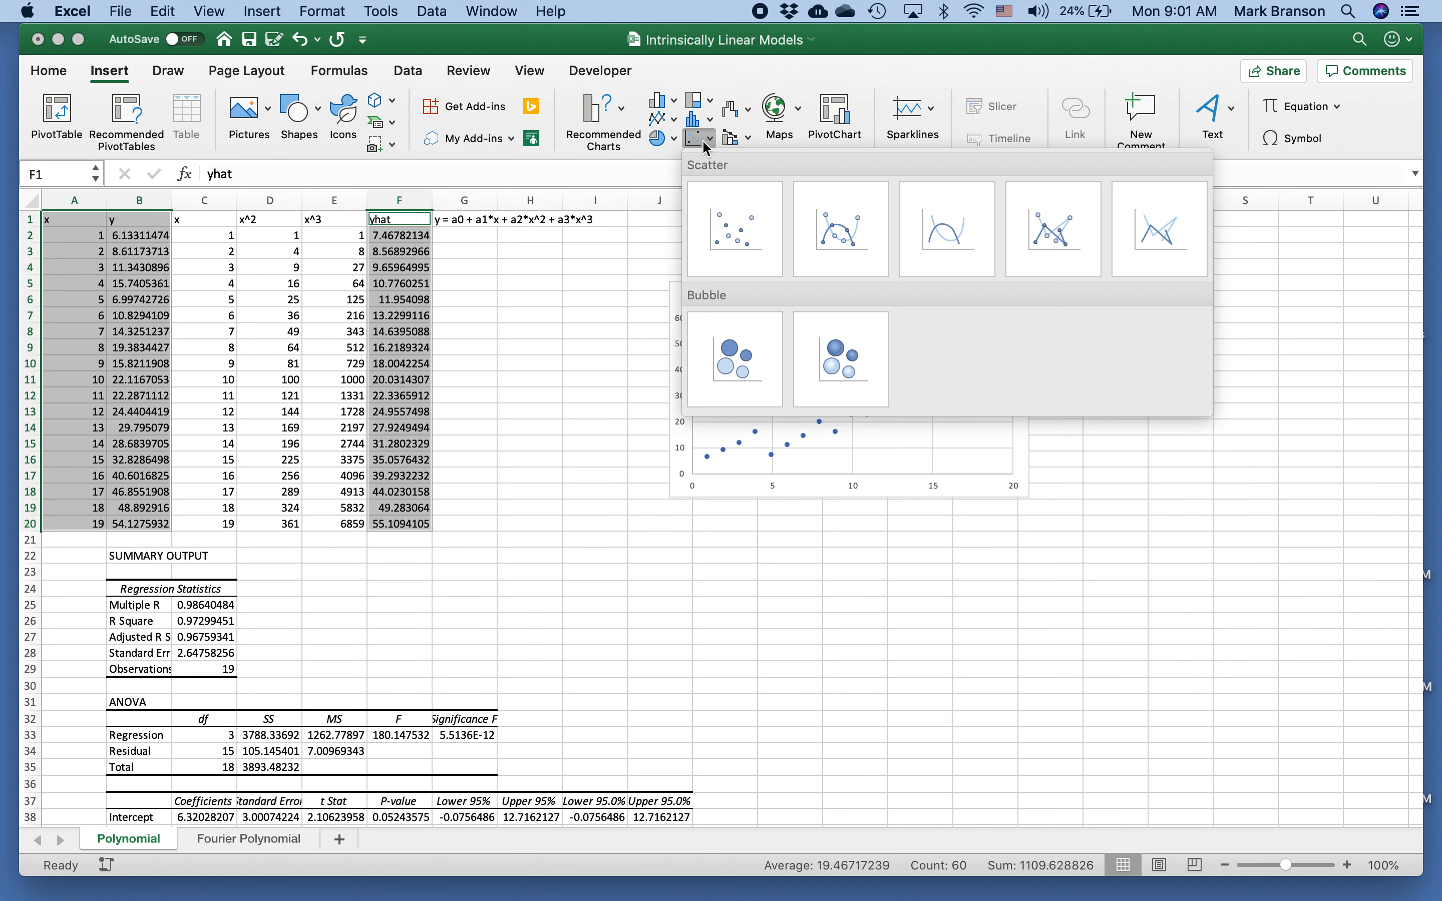
{"action": "left_click", "coordinate": [831, 219]}
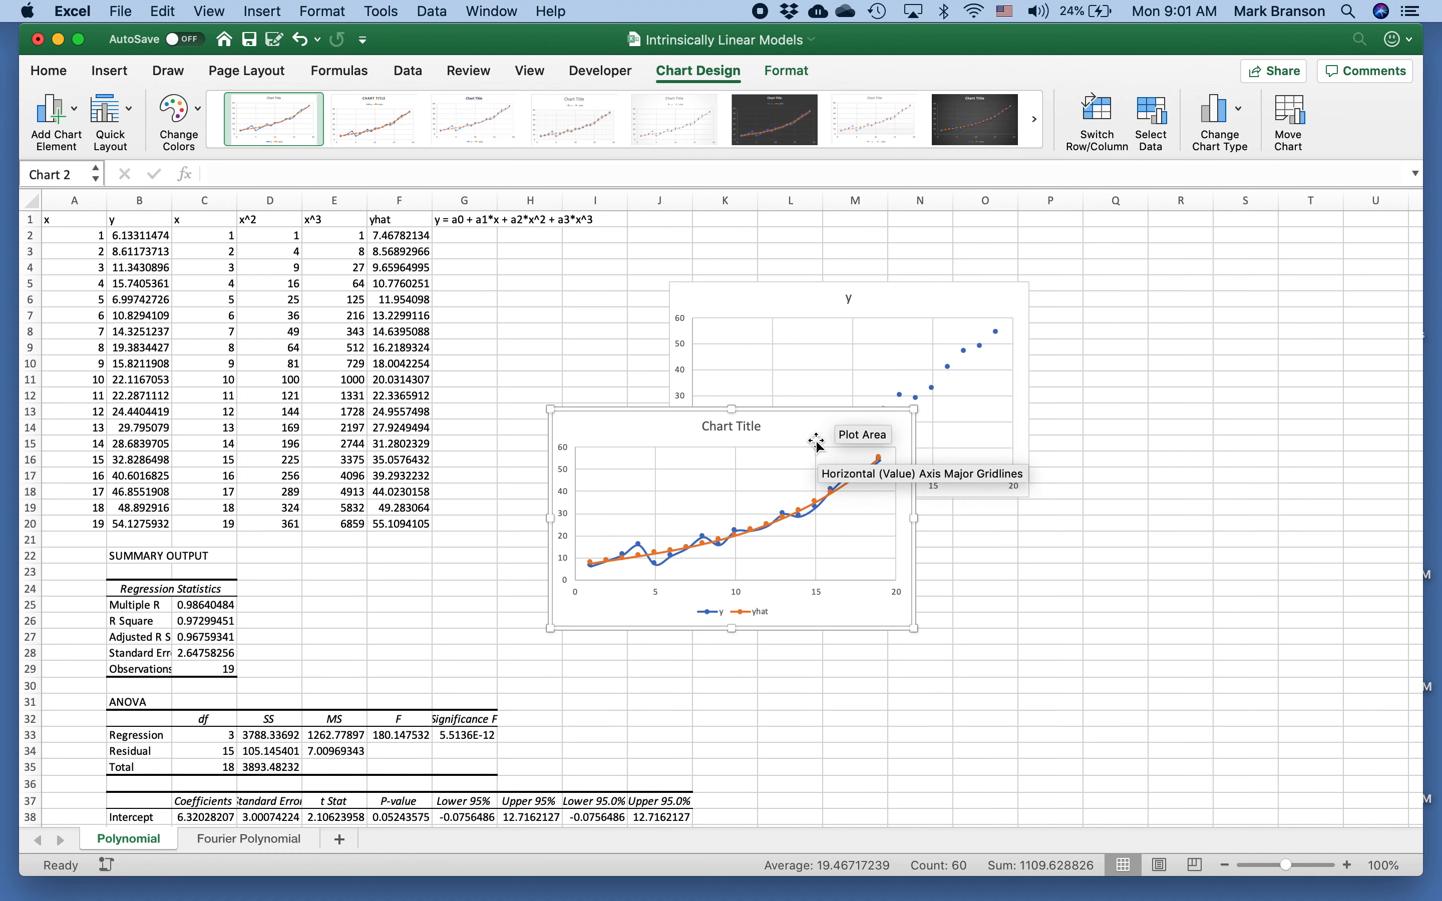
{"action": "left_click_drag", "start_coordinate": [803, 429], "coordinate": [974, 548]}
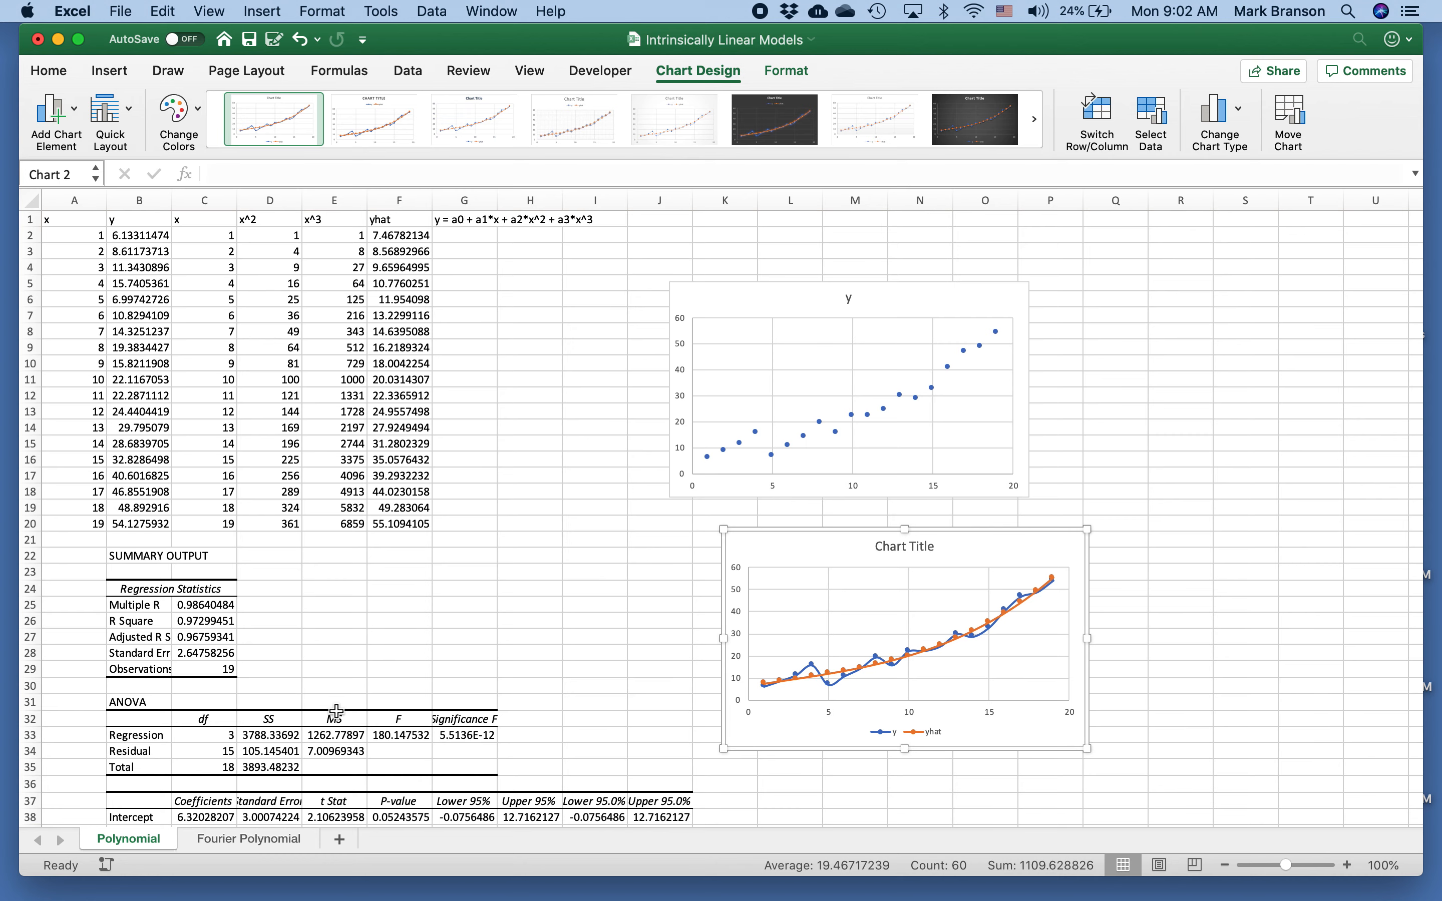
On the Fourier Polynomial sheet, examine the y chart and the sine and cosine term formulas in C2 through F2
{"action": "left_click", "coordinate": [241, 839]}
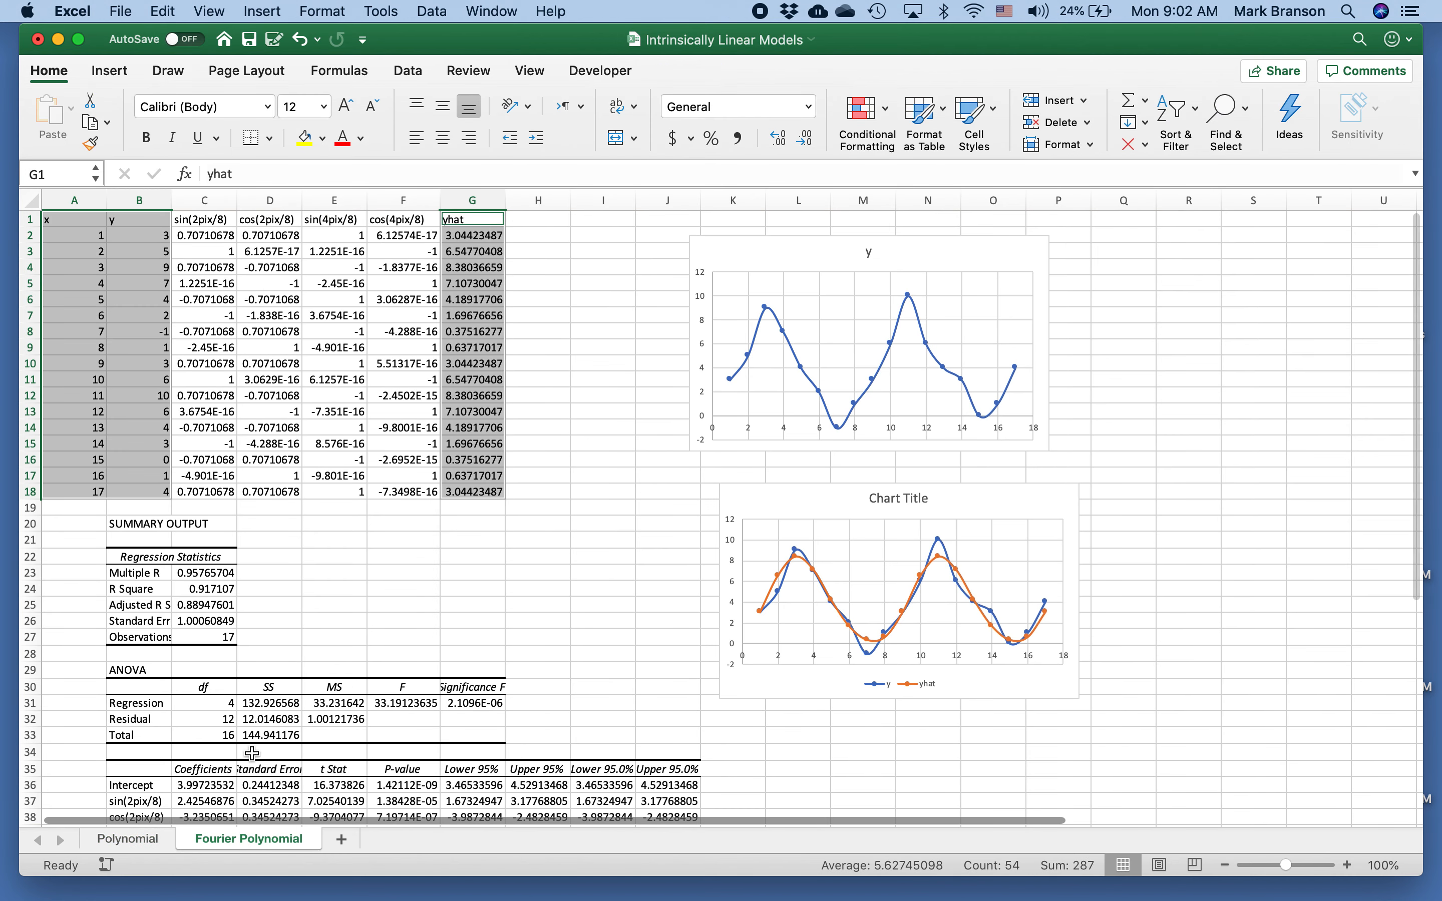
{"action": "left_click", "coordinate": [298, 541]}
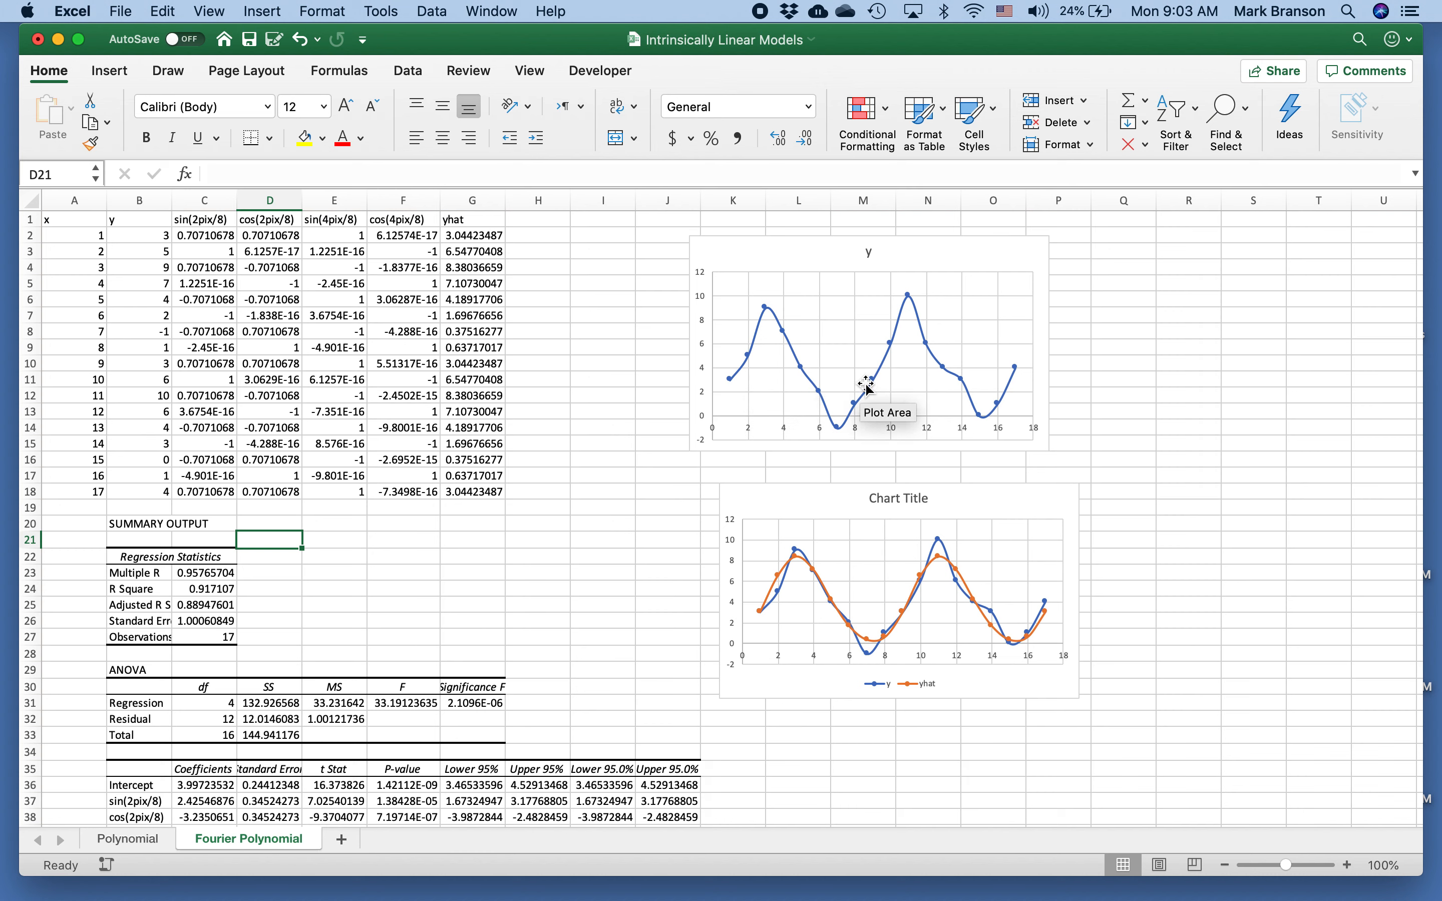
{"action": "mouse_move", "coordinate": [1015, 376]}
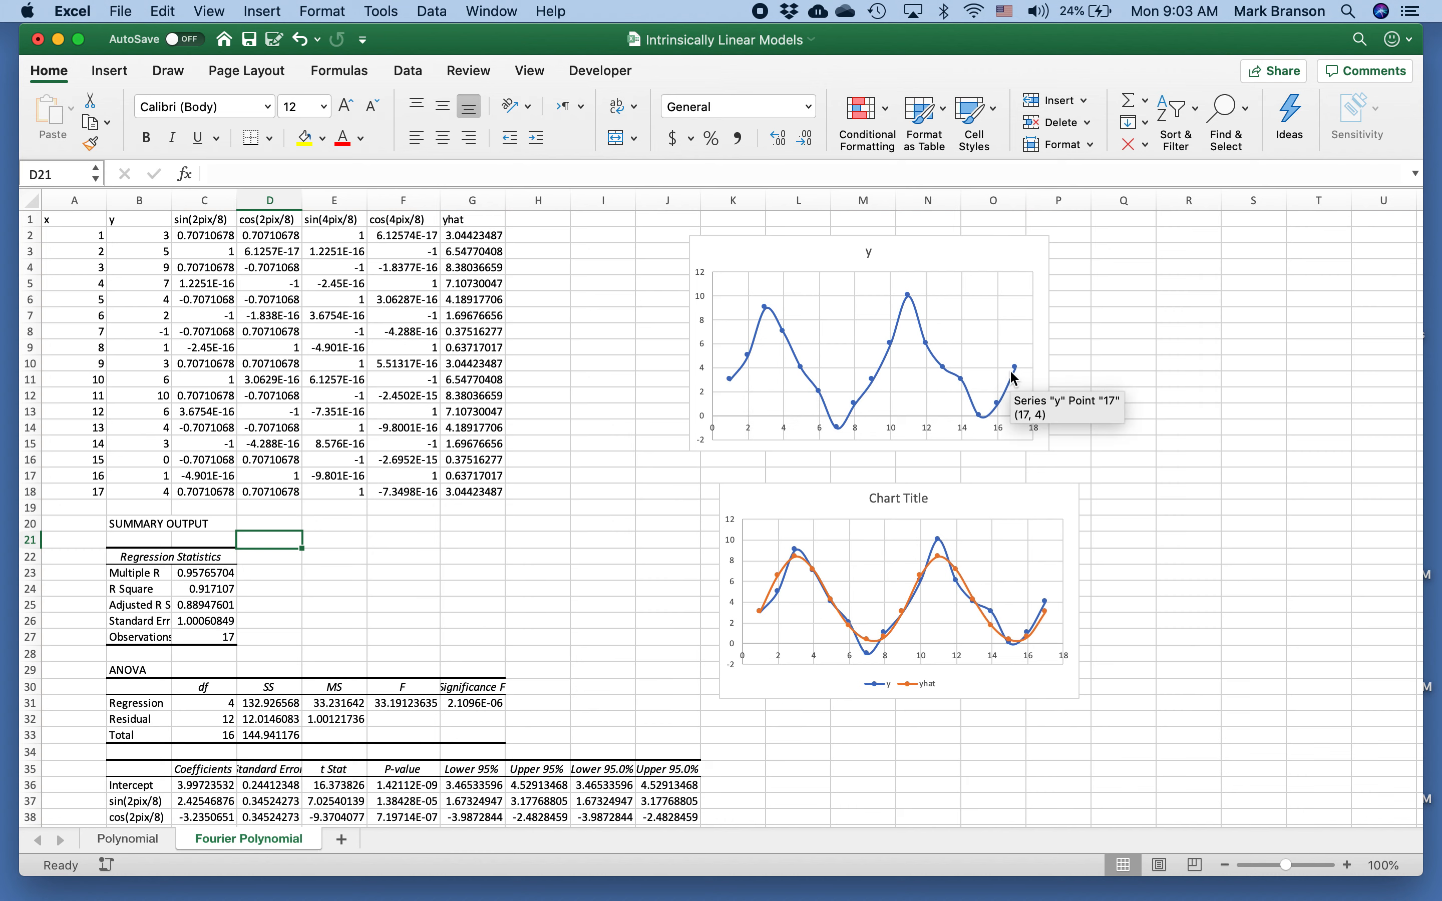
{"action": "left_click", "coordinate": [207, 219]}
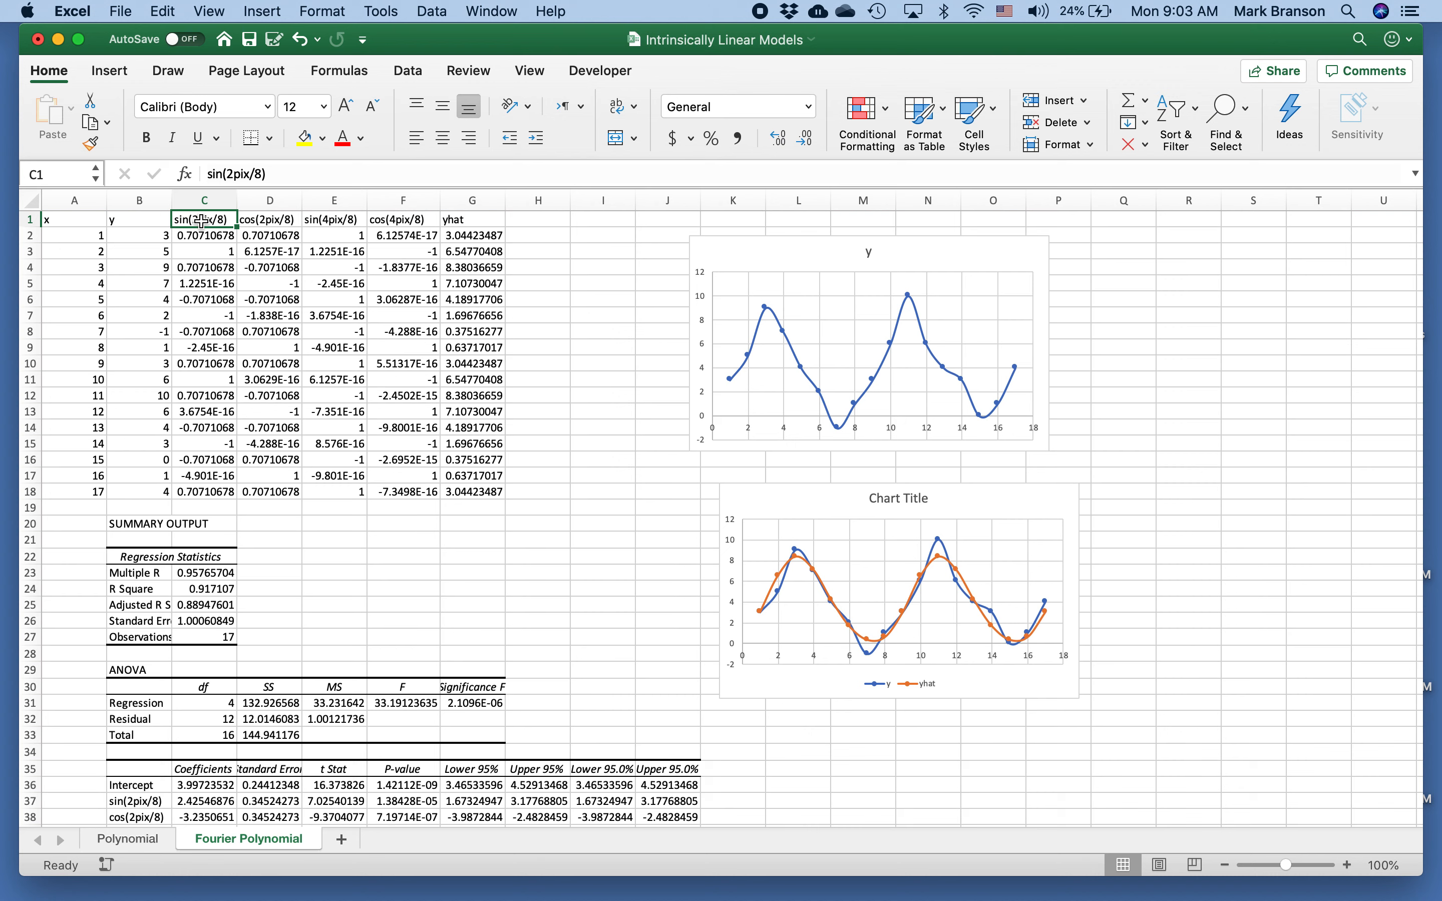
{"action": "left_click", "coordinate": [200, 236]}
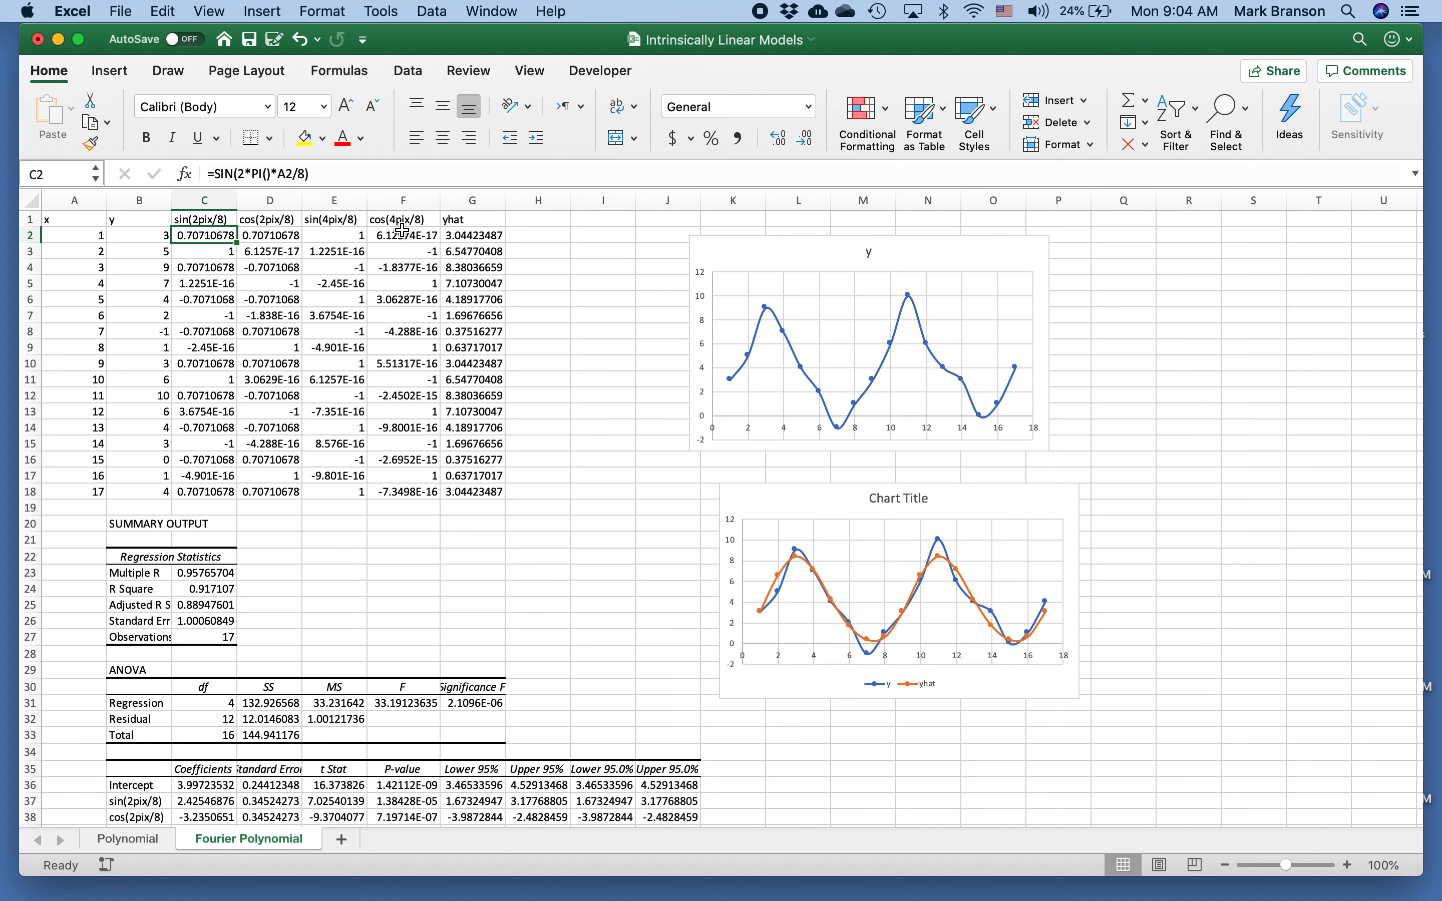
{"action": "key", "text": "Right"}
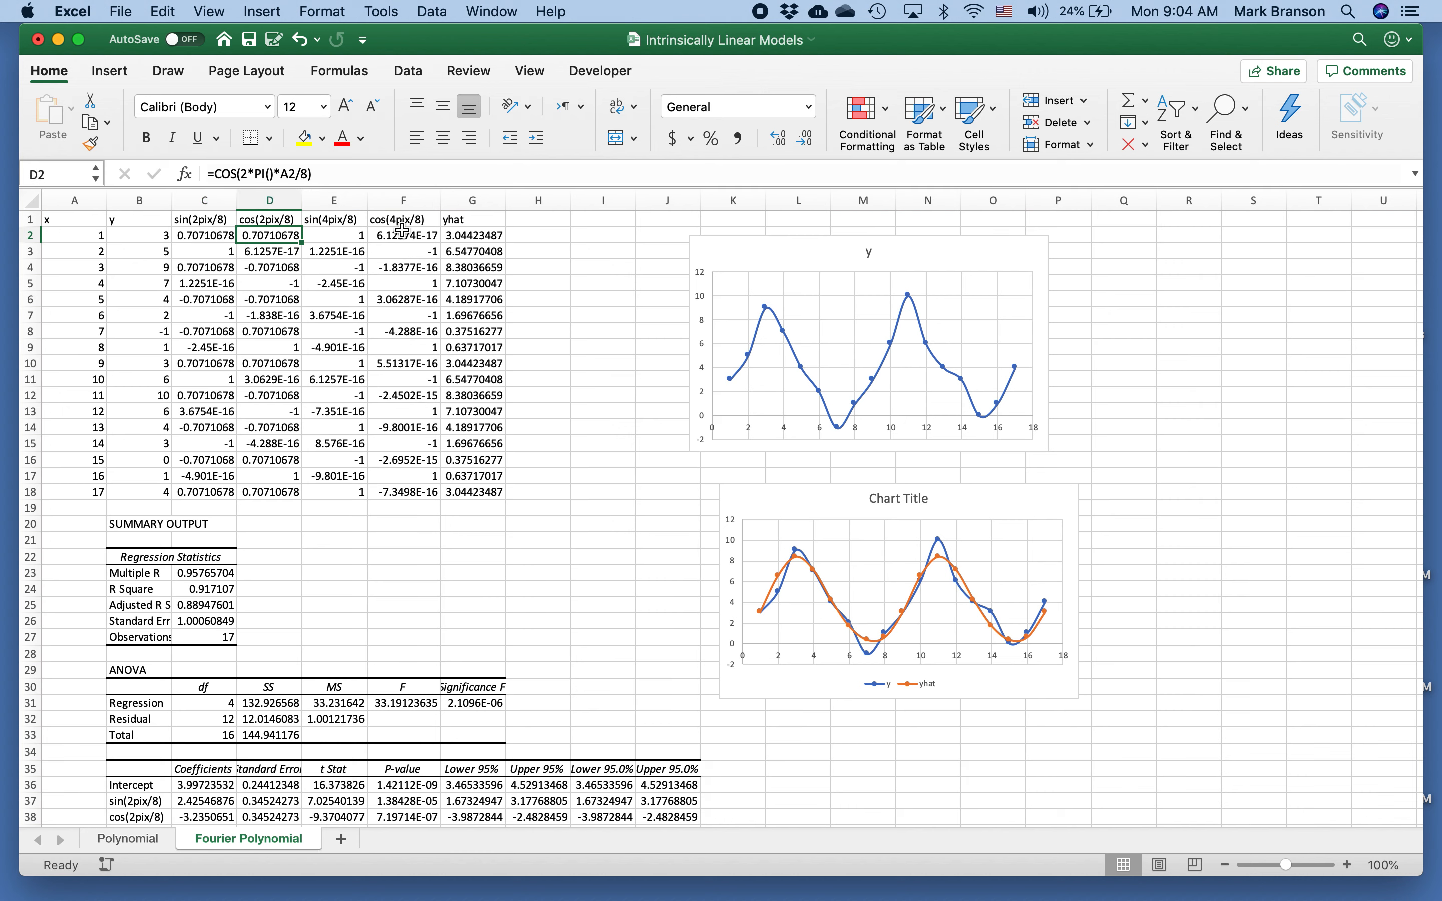
{"action": "key", "text": "Right"}
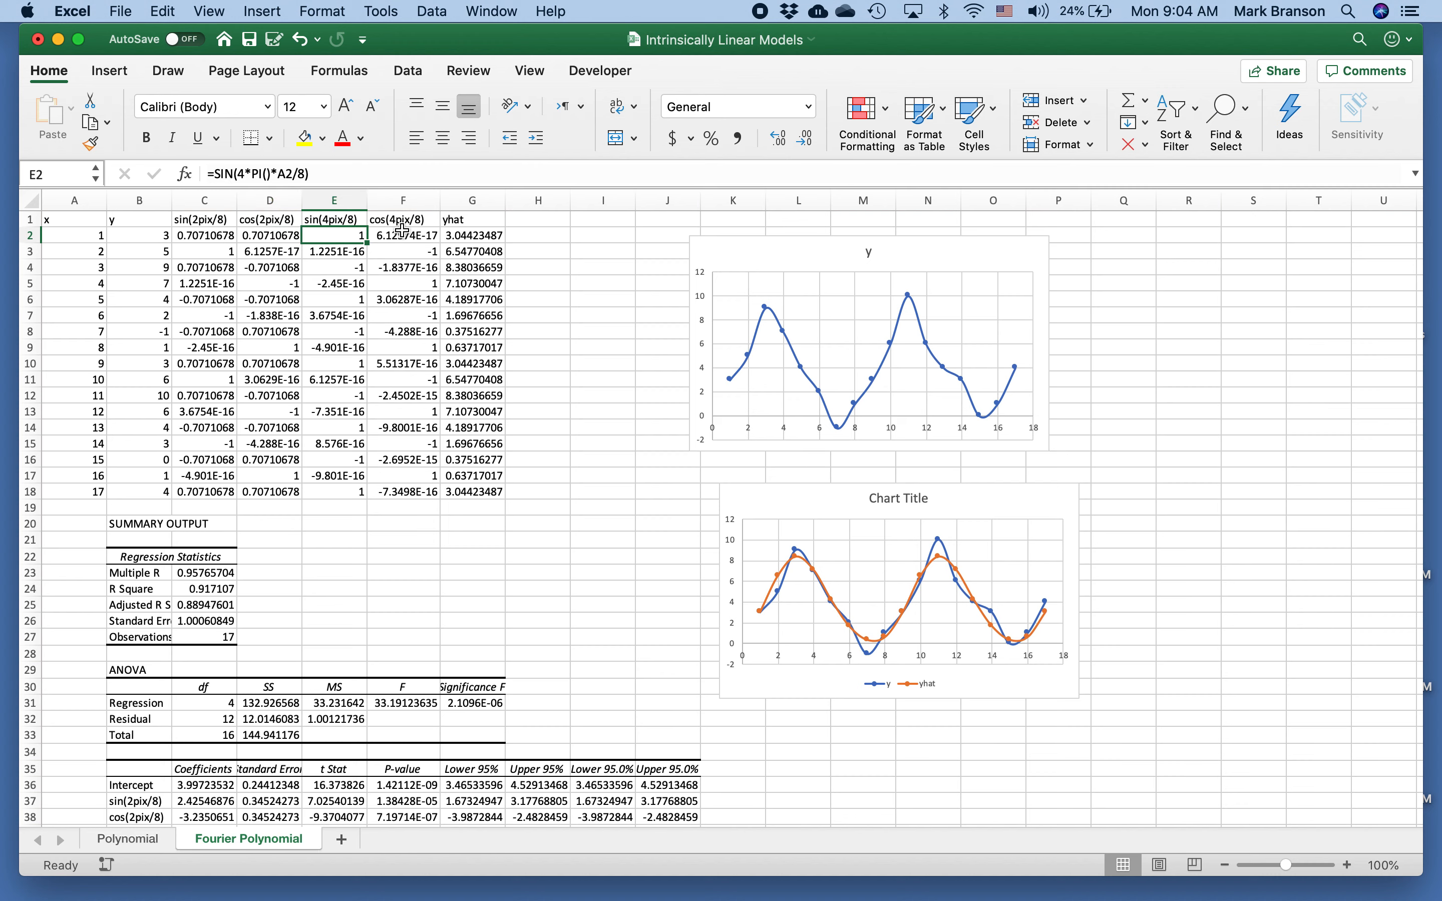
{"action": "key", "text": "Right"}
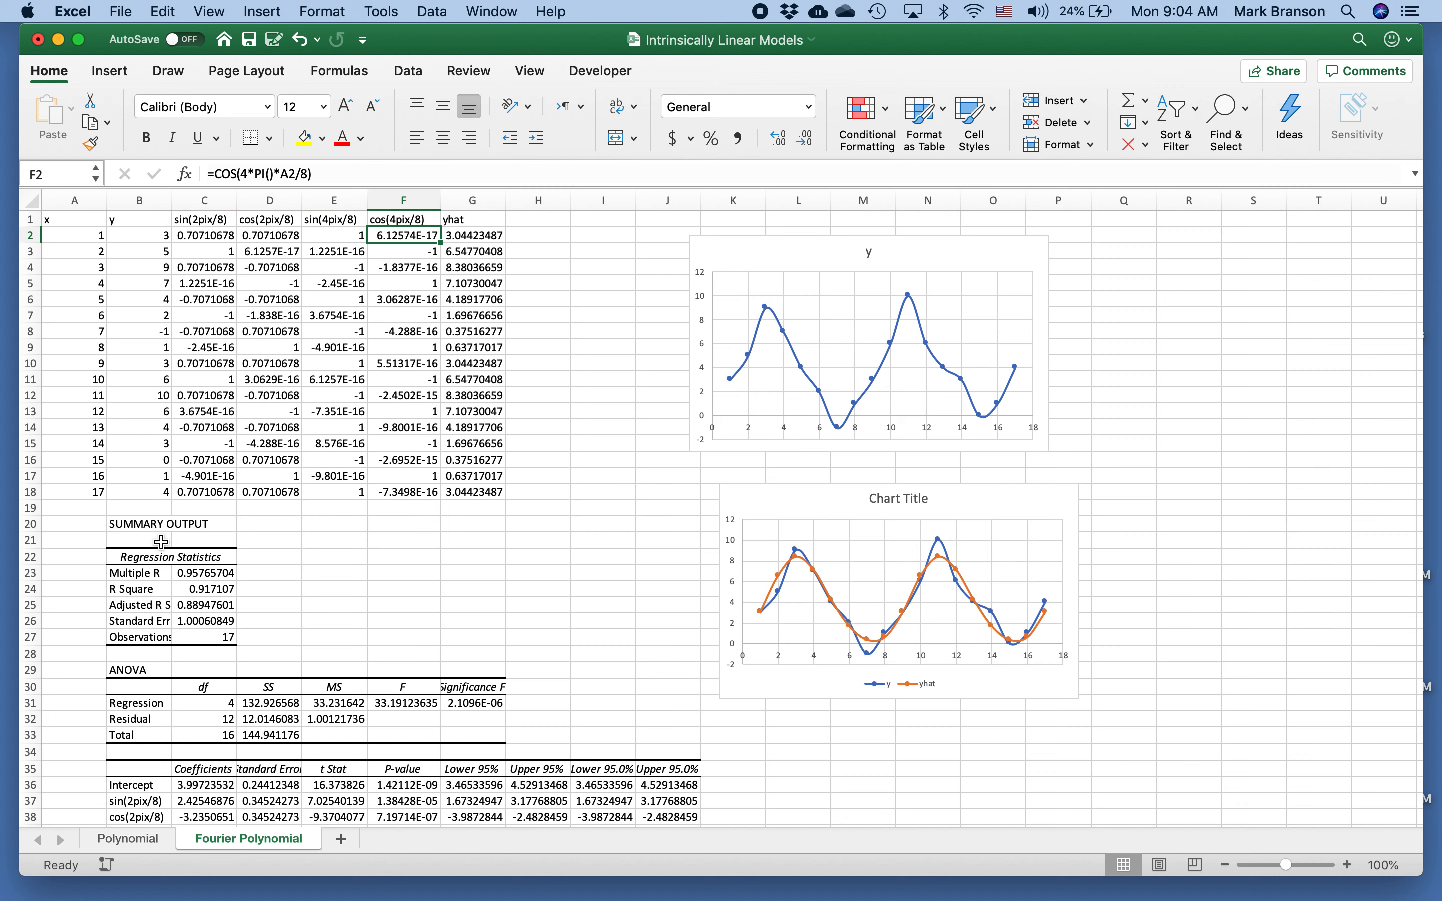
Examine the Fourier regression coefficients, the yhat formula in G2, and the fit of yhat to y in the lower chart
{"action": "left_click", "coordinate": [89, 554]}
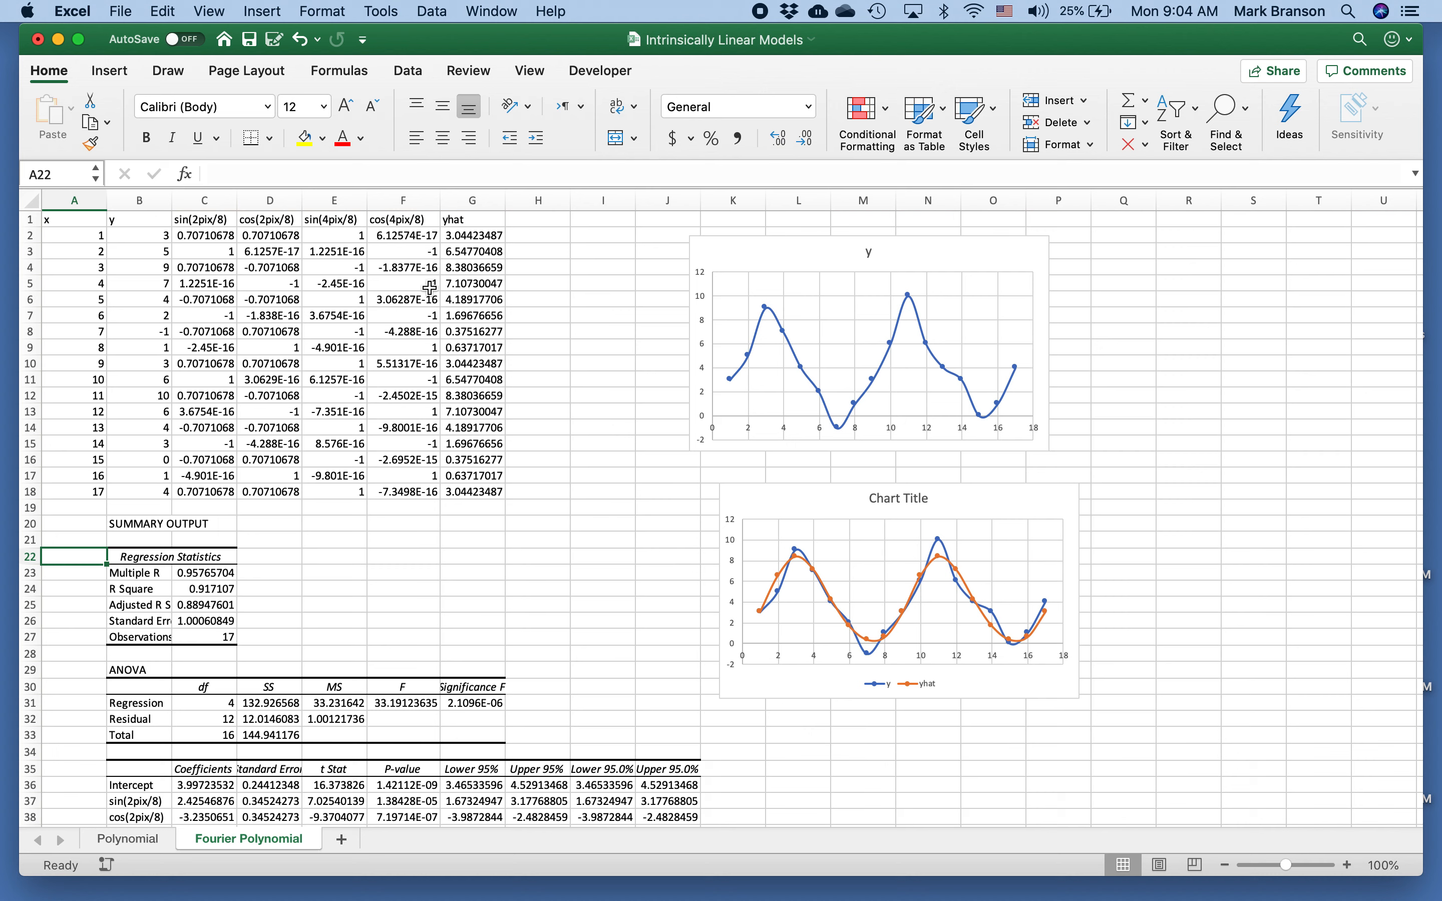
{"action": "scroll", "coordinate": [404, 559], "scroll_direction": "down", "scroll_amount": 2}
{"action": "scroll", "coordinate": [405, 559], "scroll_direction": "down", "scroll_amount": 4}
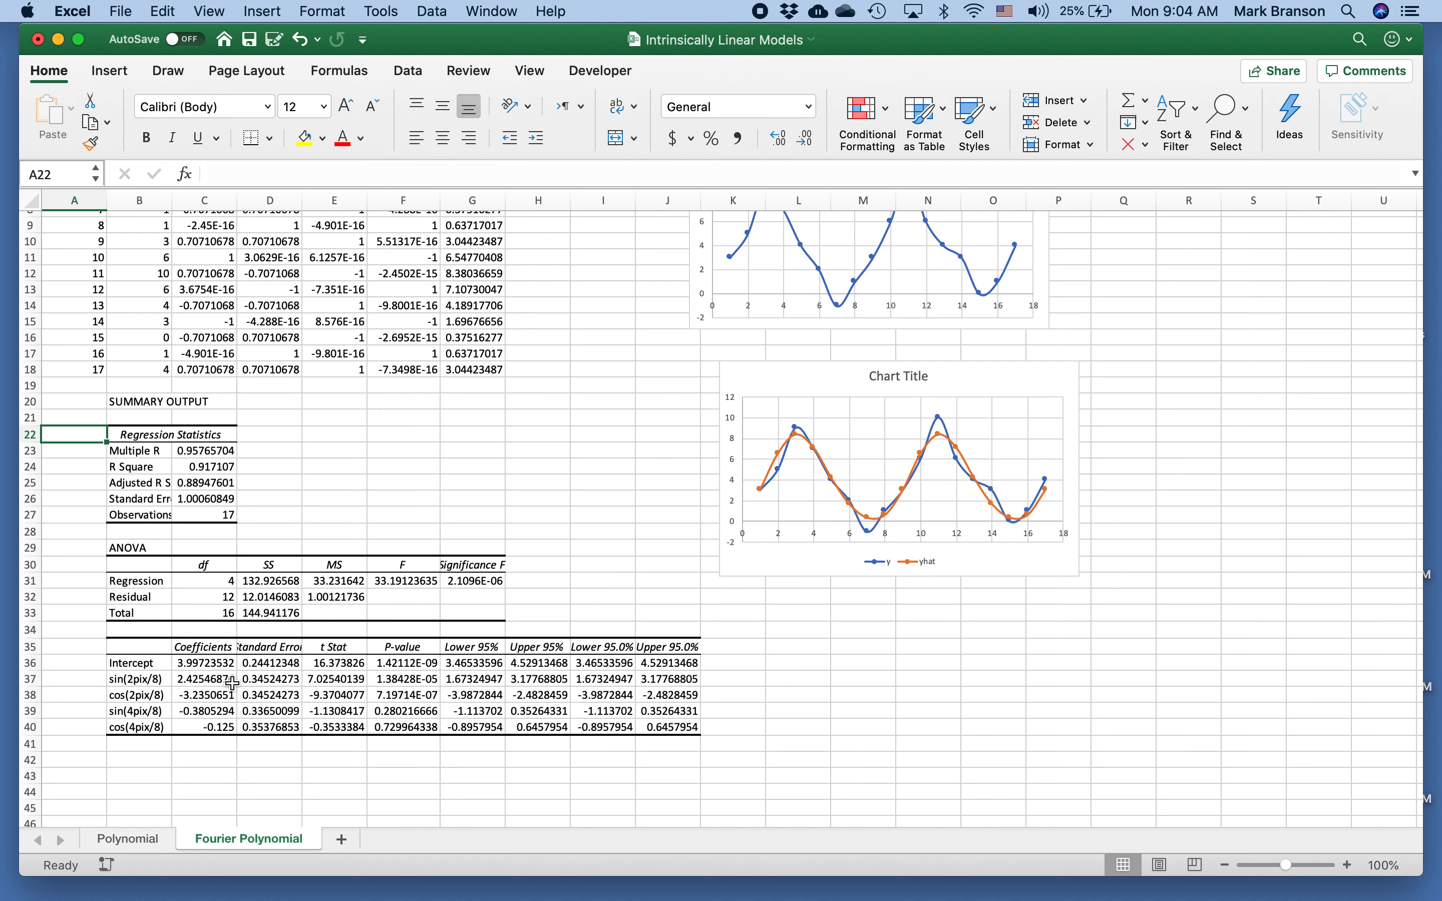
{"action": "scroll", "coordinate": [520, 590], "scroll_direction": "up", "scroll_amount": 4}
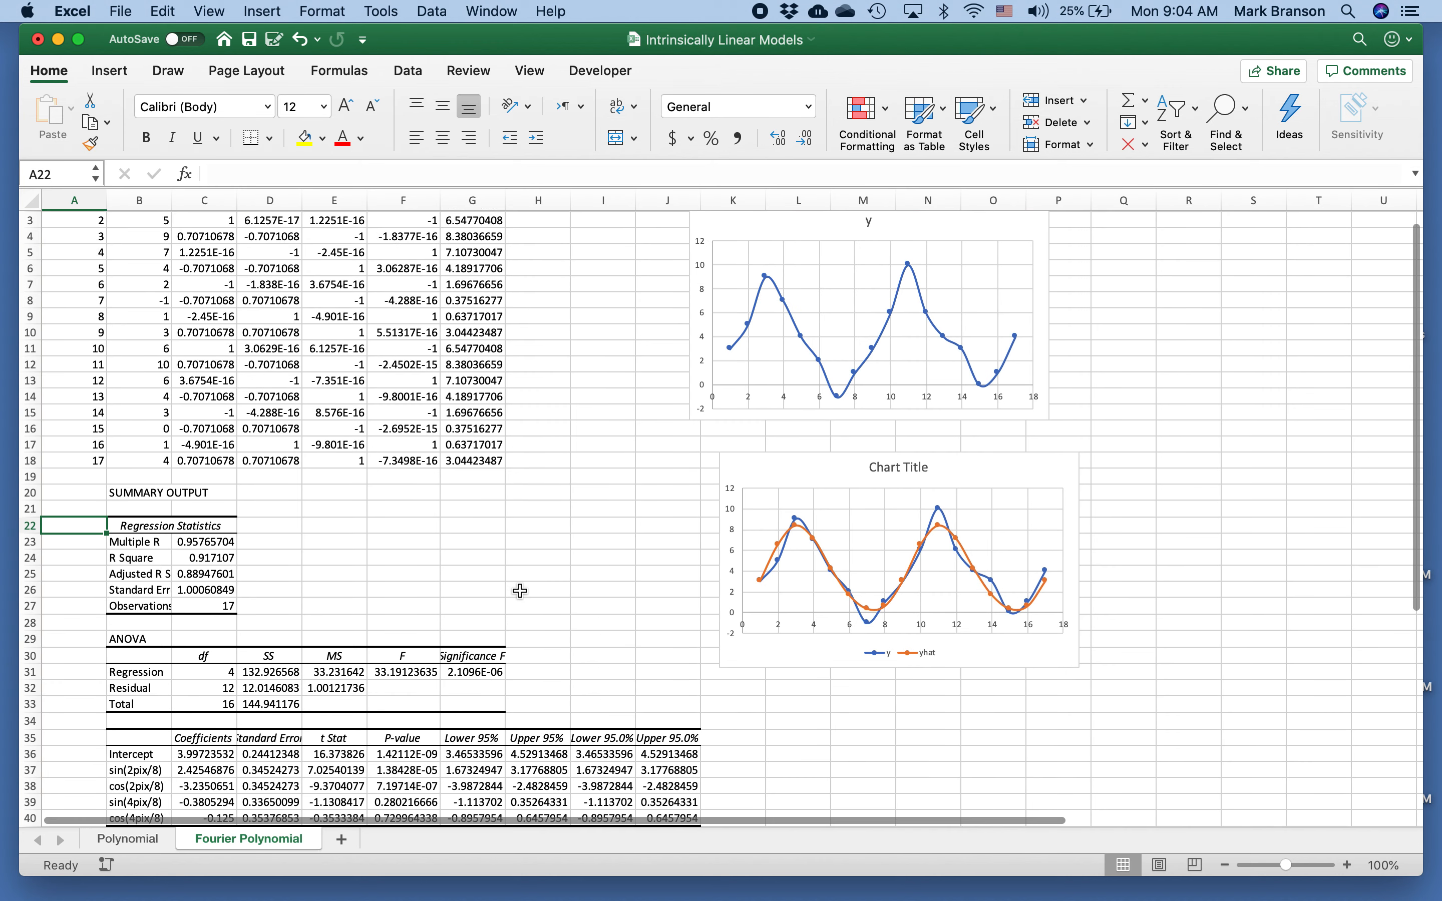
{"action": "left_click", "coordinate": [483, 236]}
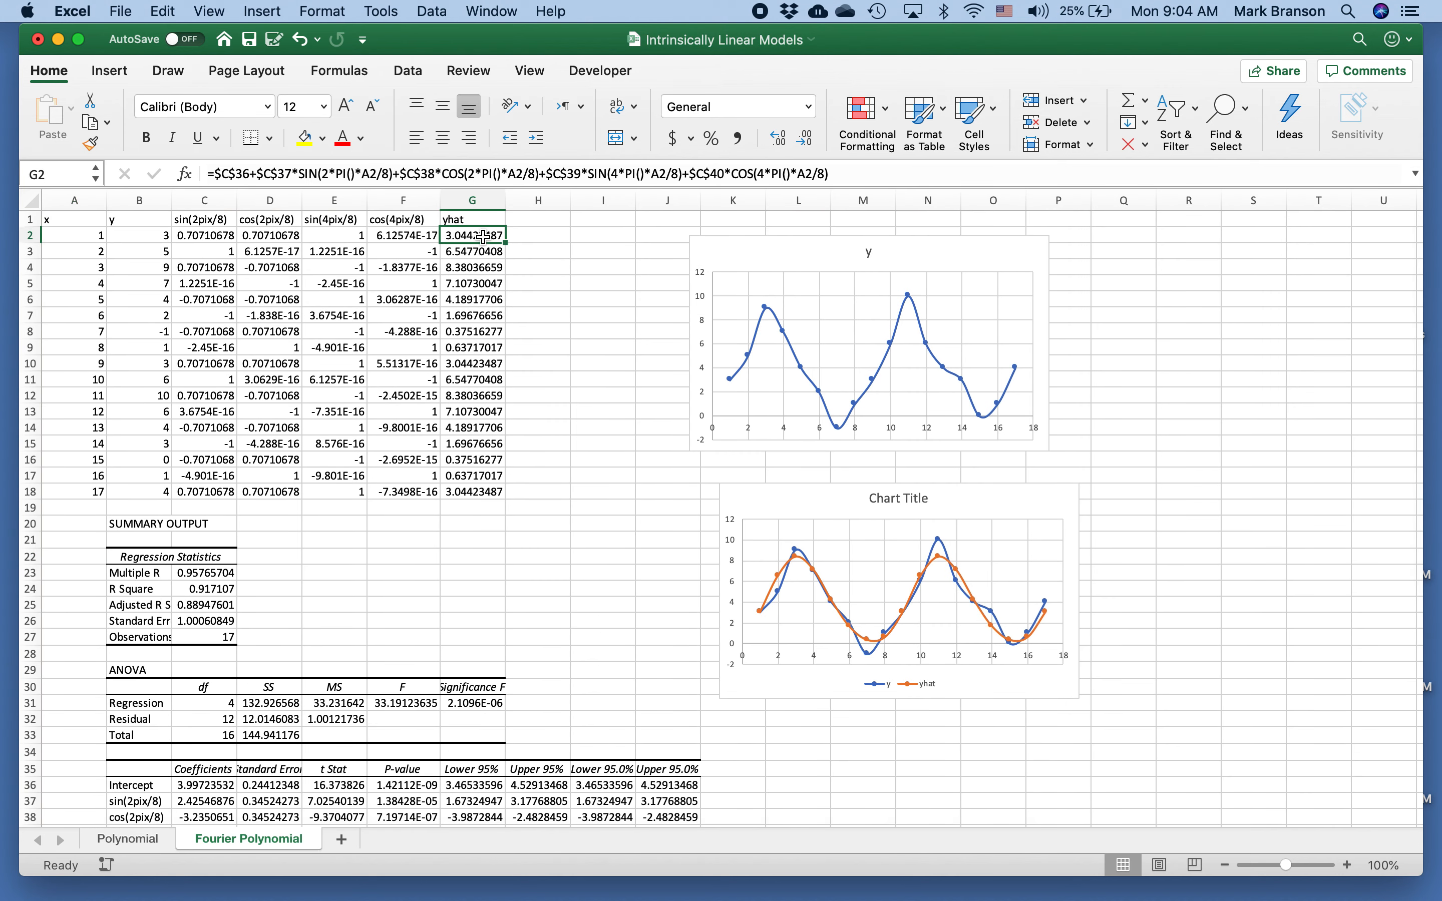
{"action": "left_click", "coordinate": [858, 175]}
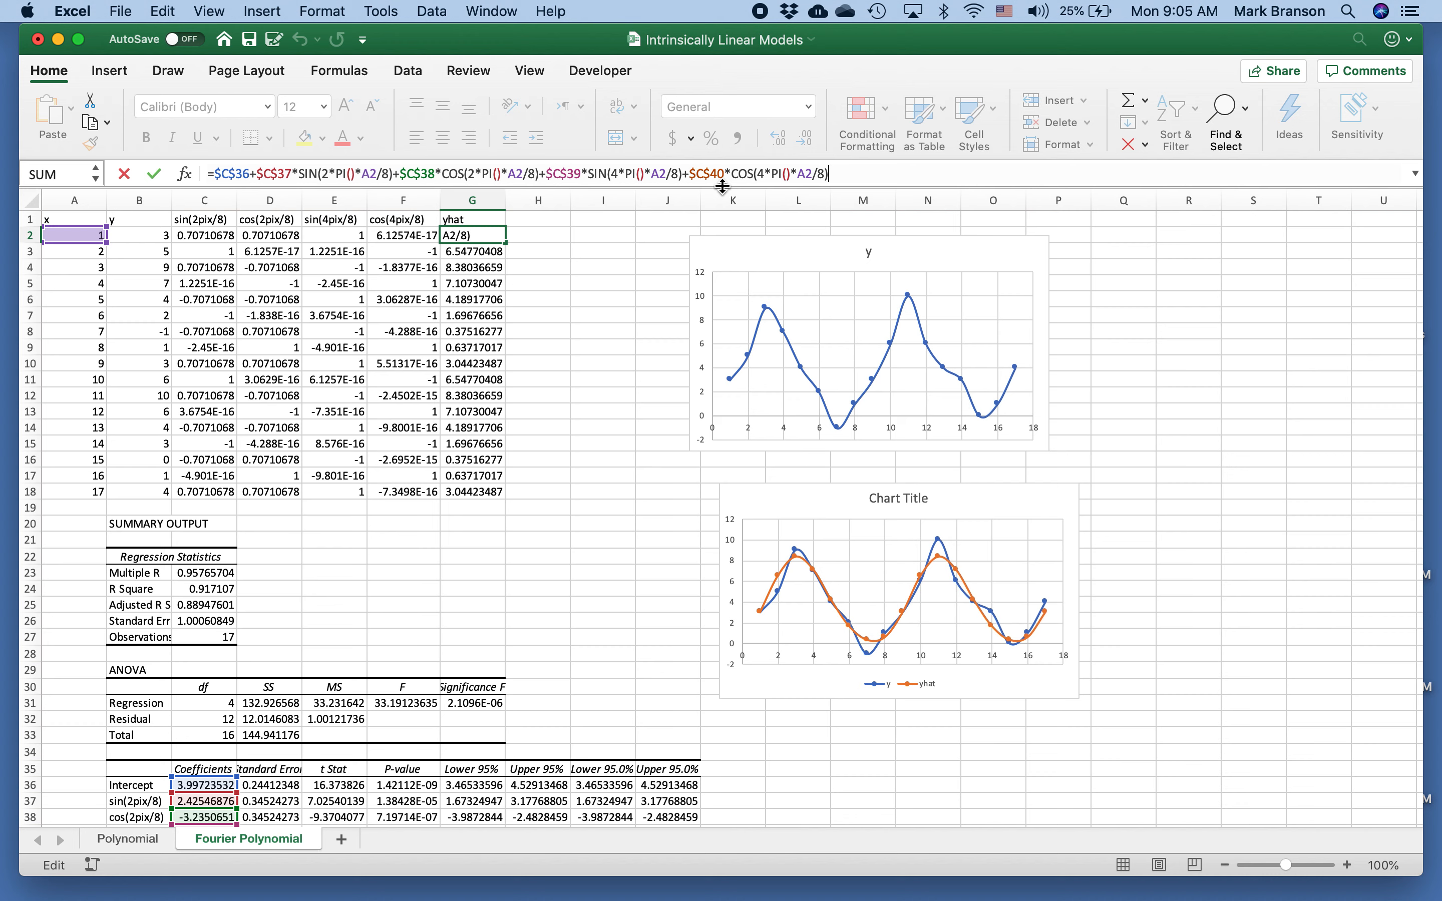
{"action": "key", "text": "Return"}
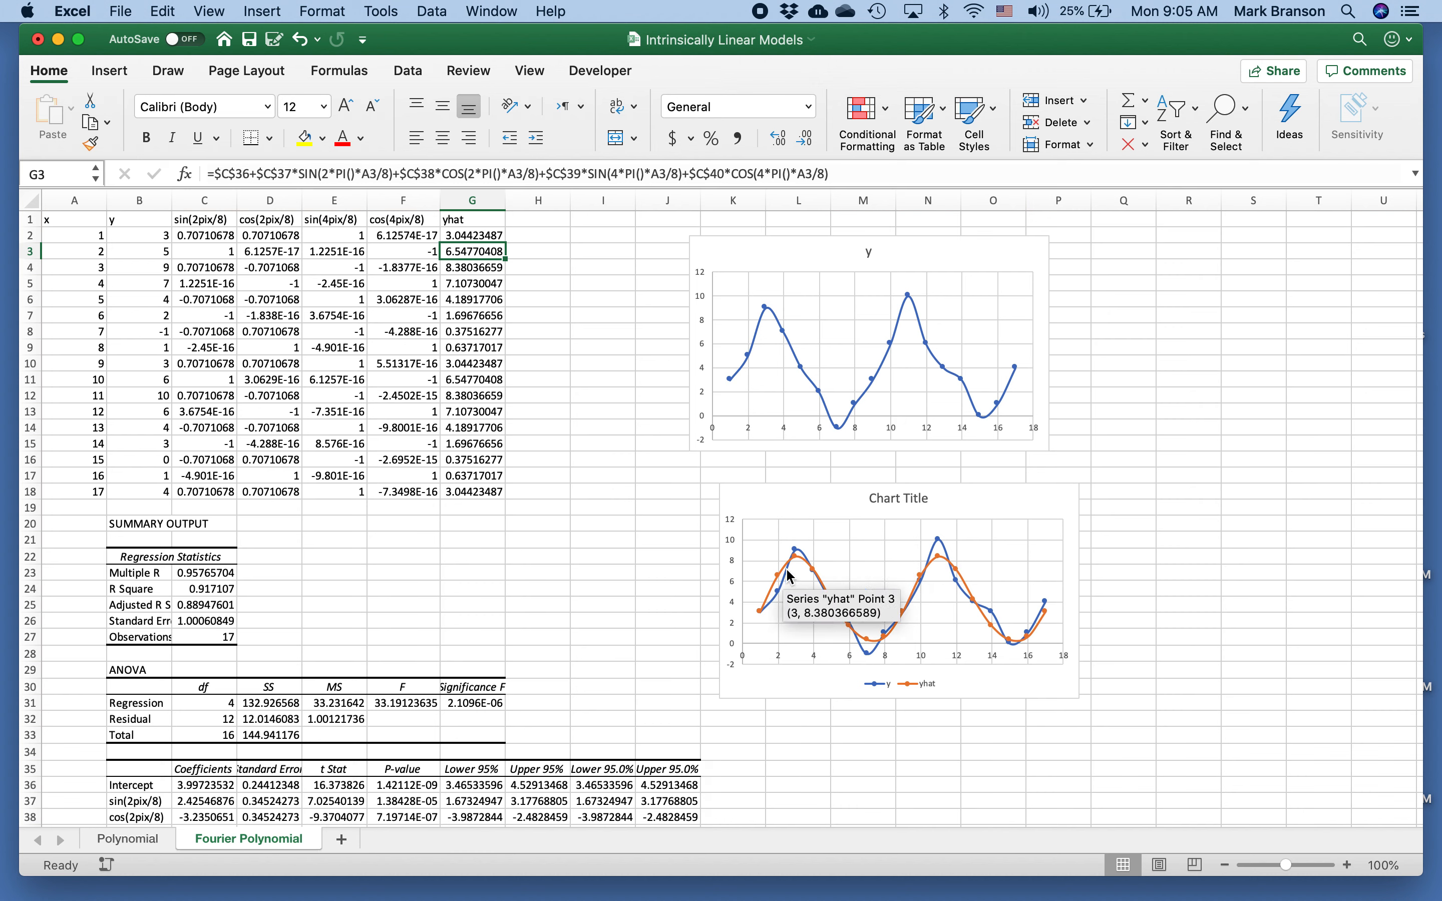
{"action": "mouse_move", "coordinate": [843, 626]}
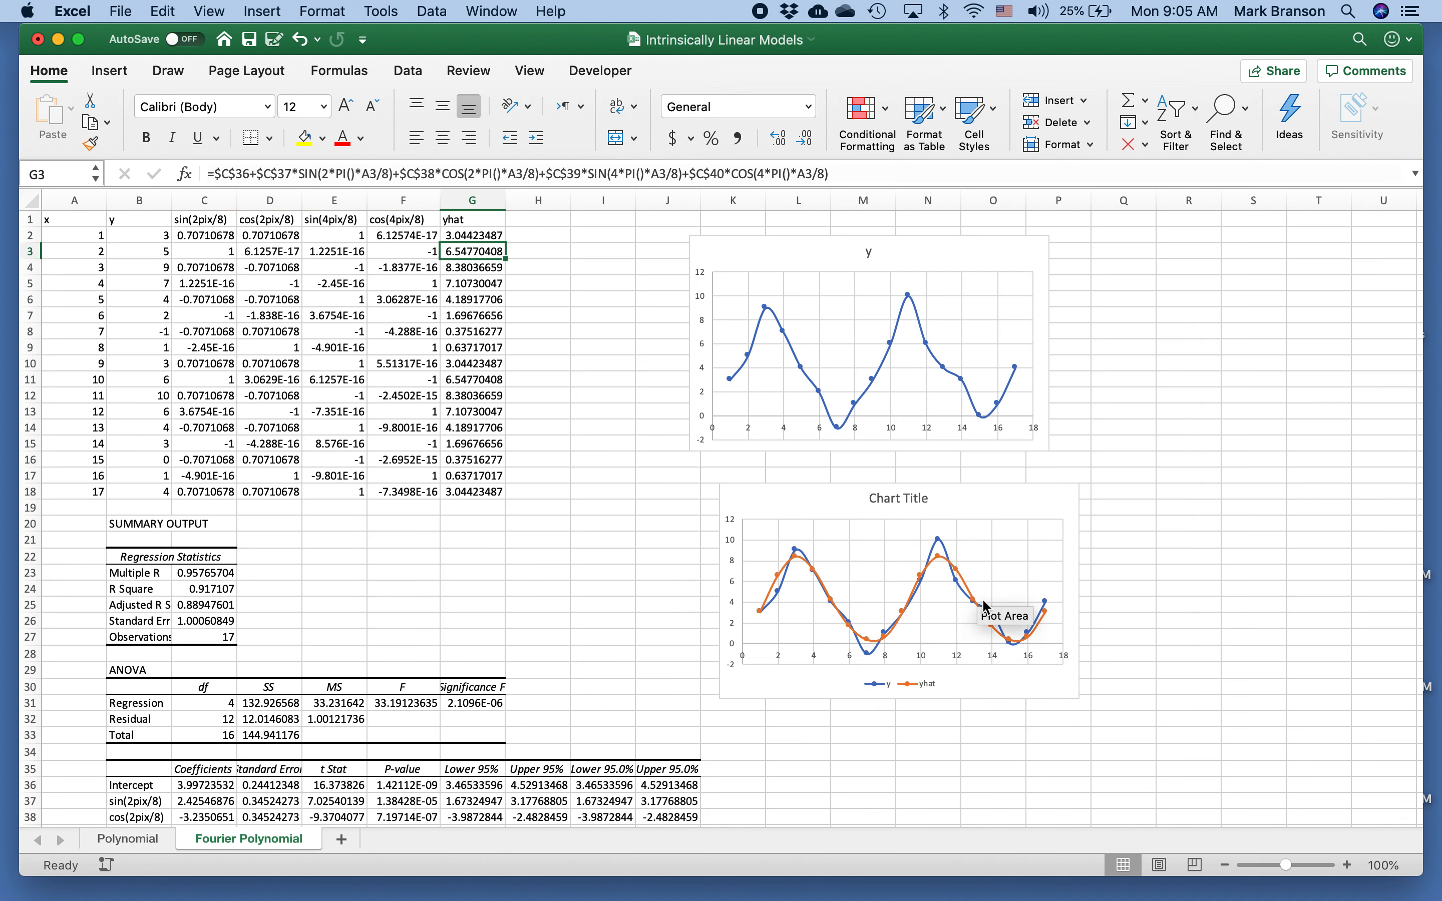
{"action": "mouse_move", "coordinate": [1047, 614]}
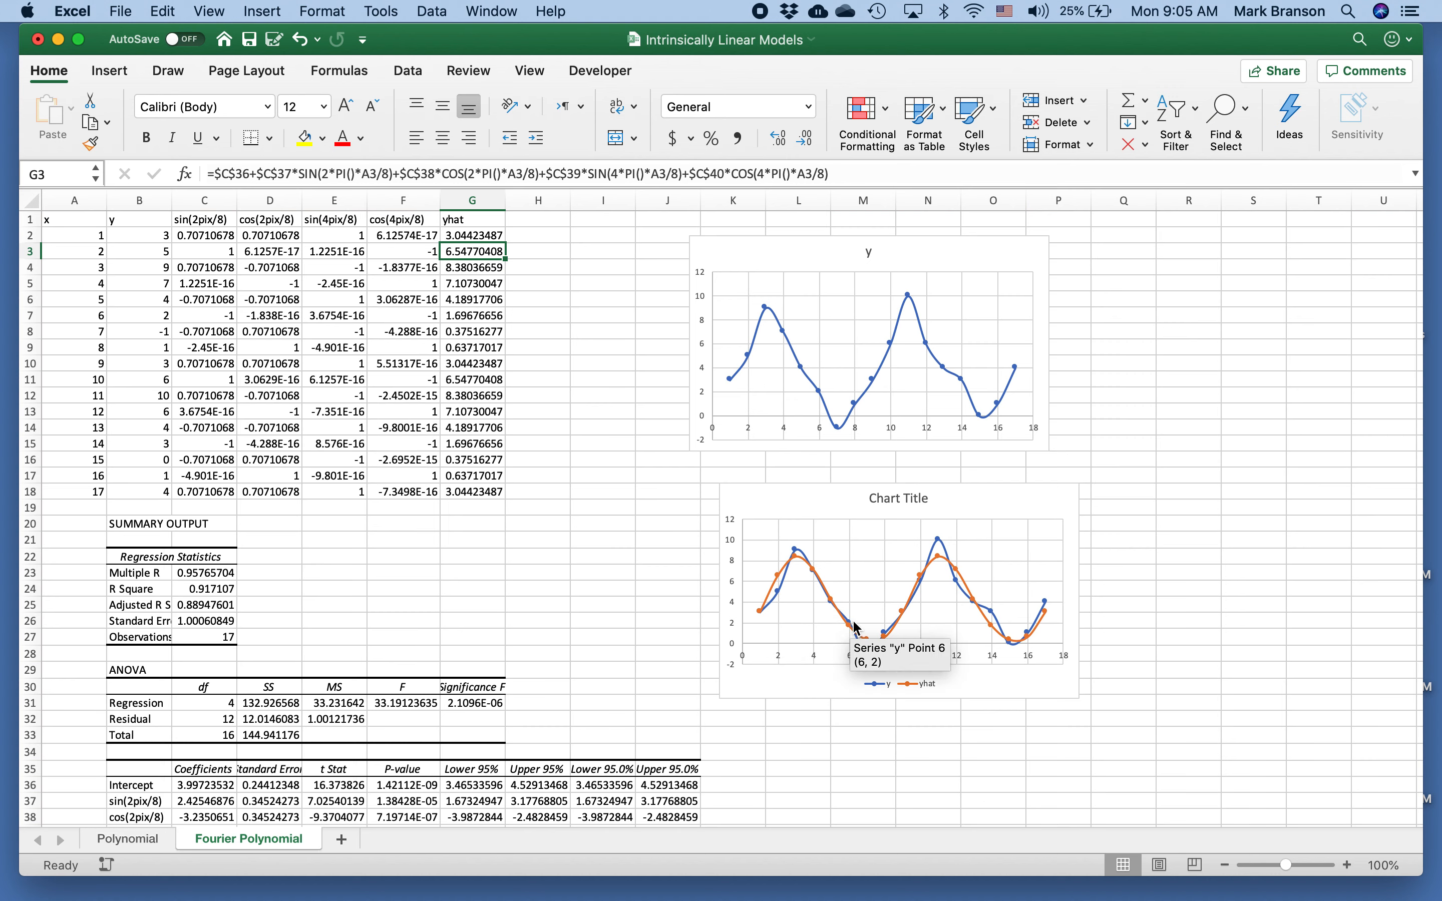
{"action": "mouse_move", "coordinate": [958, 581]}
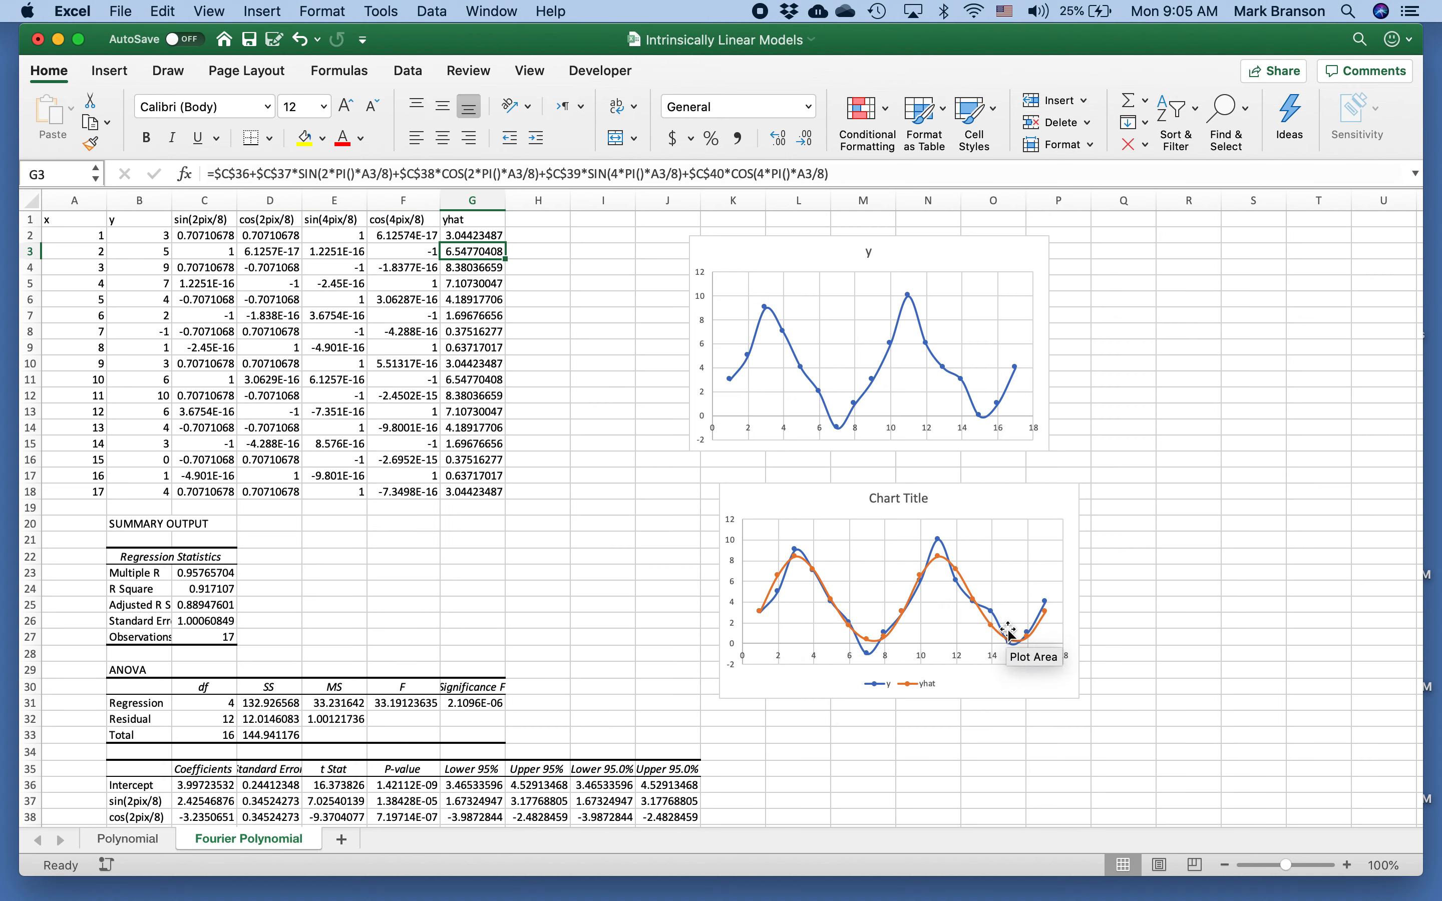